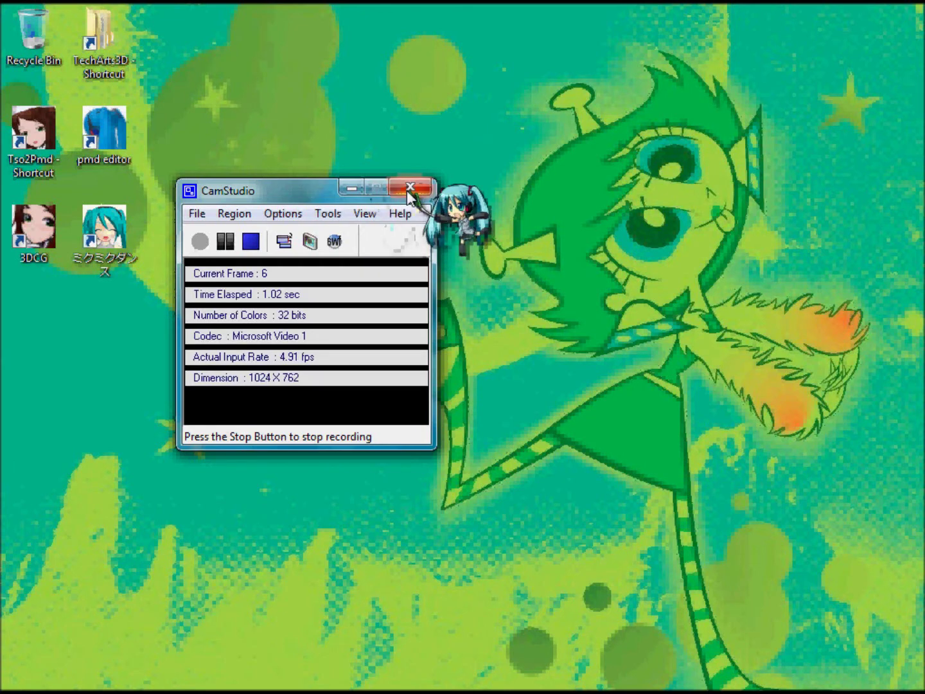
left_click(351, 189)
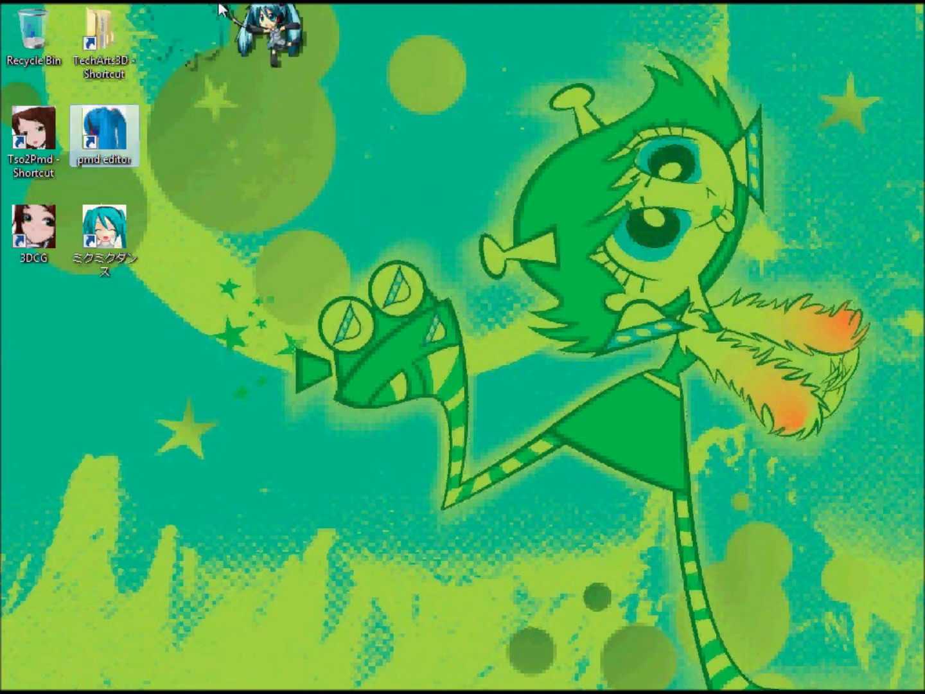
left_click_drag(218, 3, 910, 605)
left_click_drag(822, 472, 772, 328)
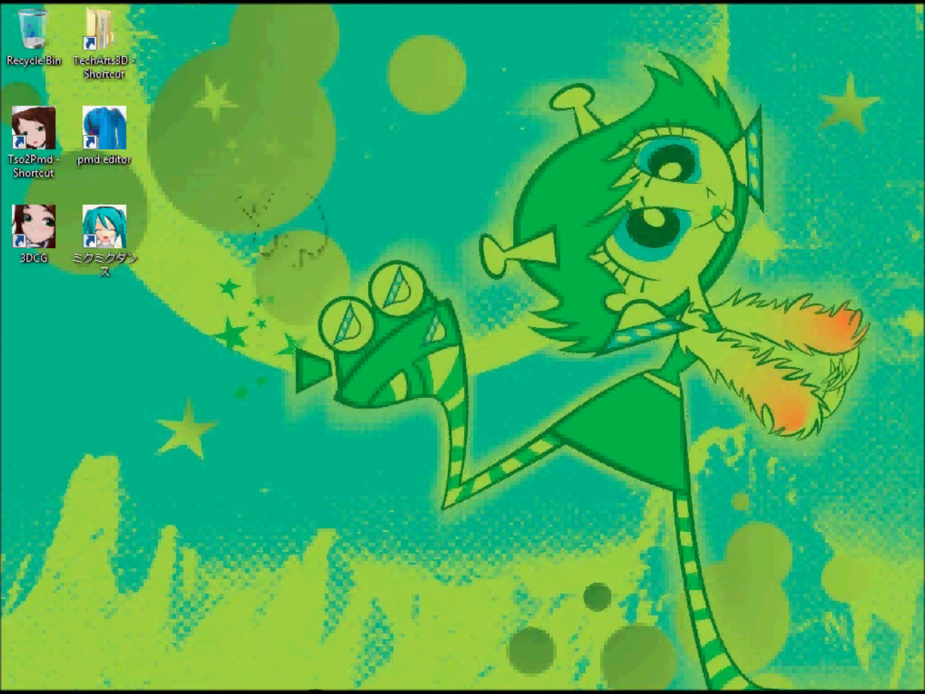
- Switch to the PMD編集 window and browse for a model to open in the MMD models folder on Removable Disk (F:)
mouse_move(335, 686)
mouse_move(260, 675)
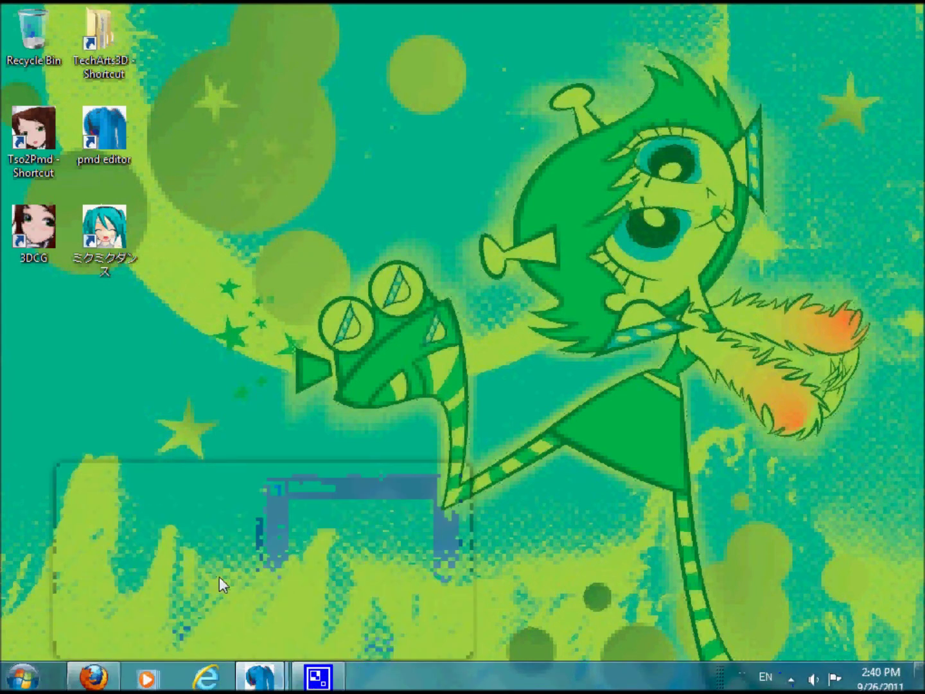
left_click(219, 575)
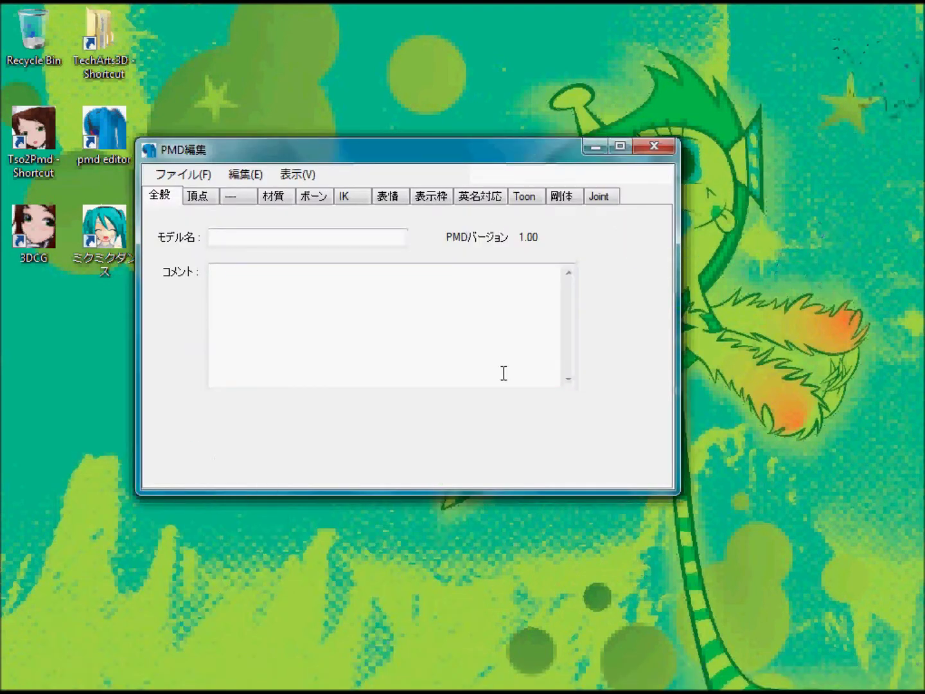
left_click(199, 176)
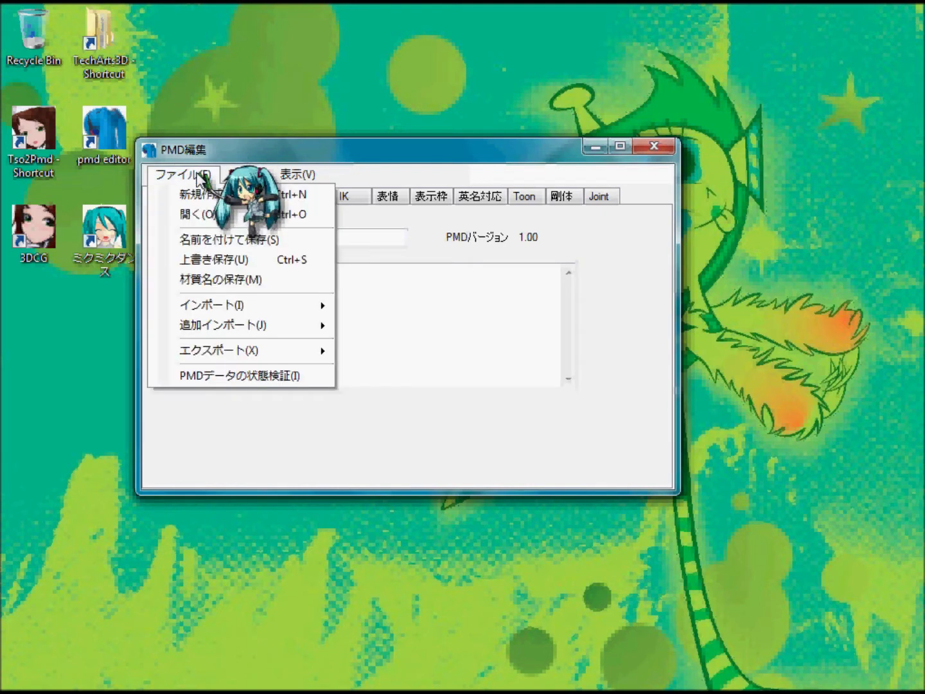
left_click(227, 215)
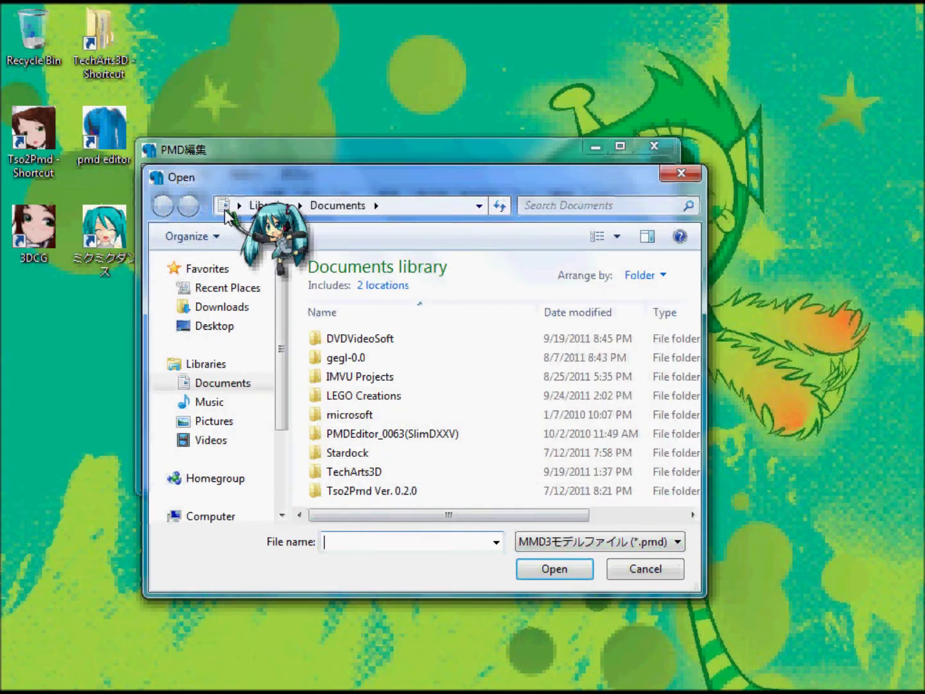
left_click(205, 421)
left_click(229, 451)
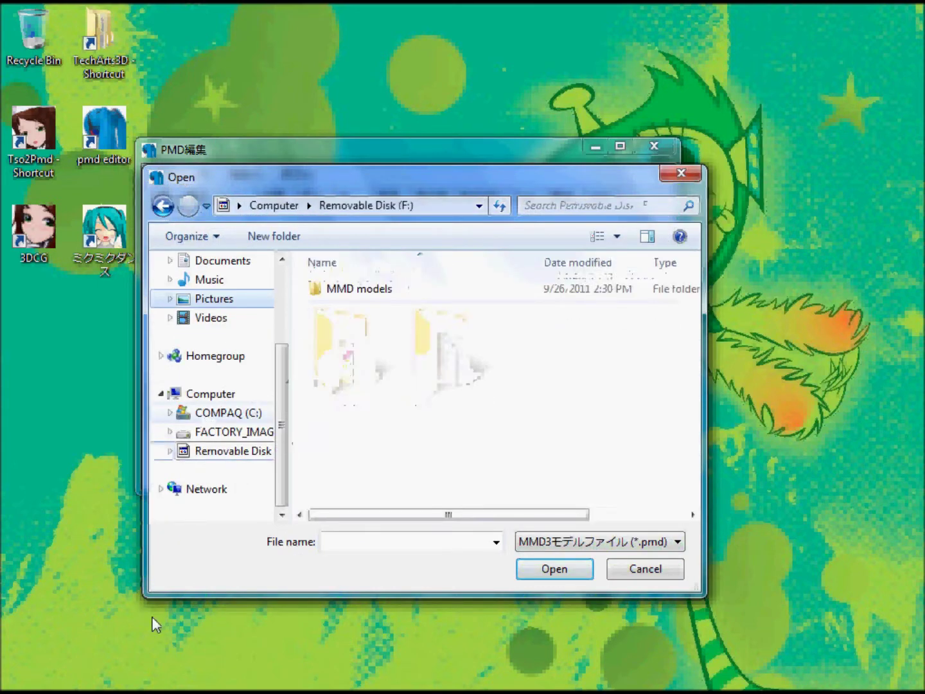
double_click(340, 289)
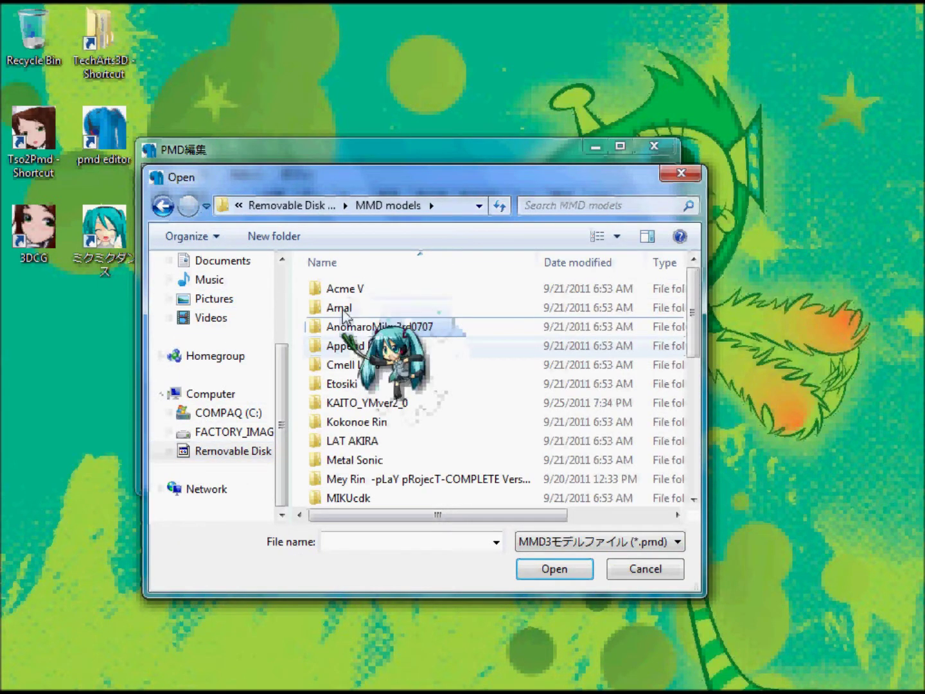
- Open the KAITO_YMver2_0.pmd model from the KAITO_YMver2_0 folder
left_click(380, 328)
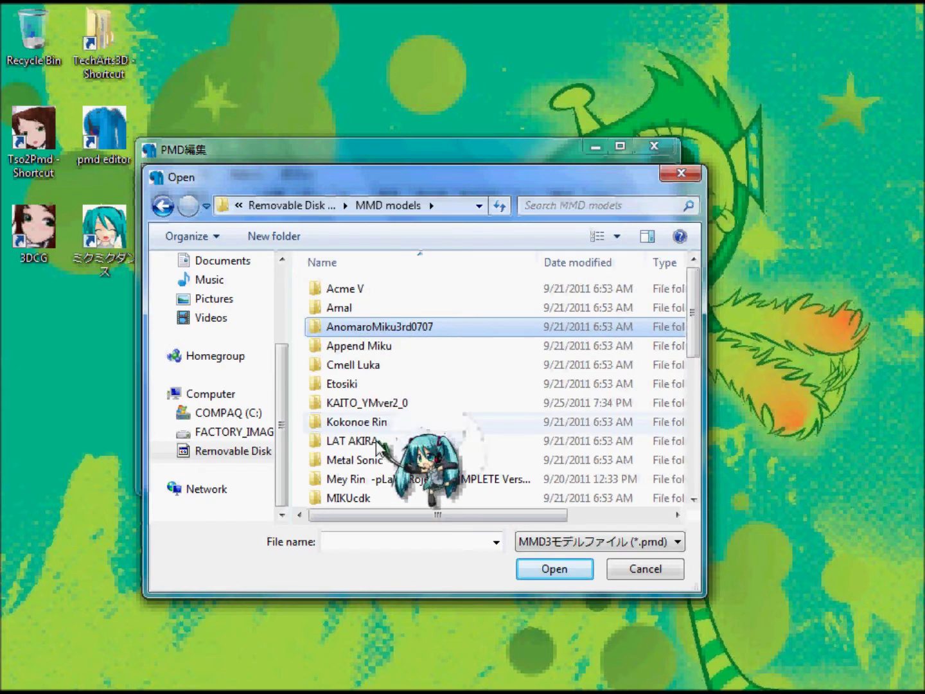
scroll(372, 448, "down", 1)
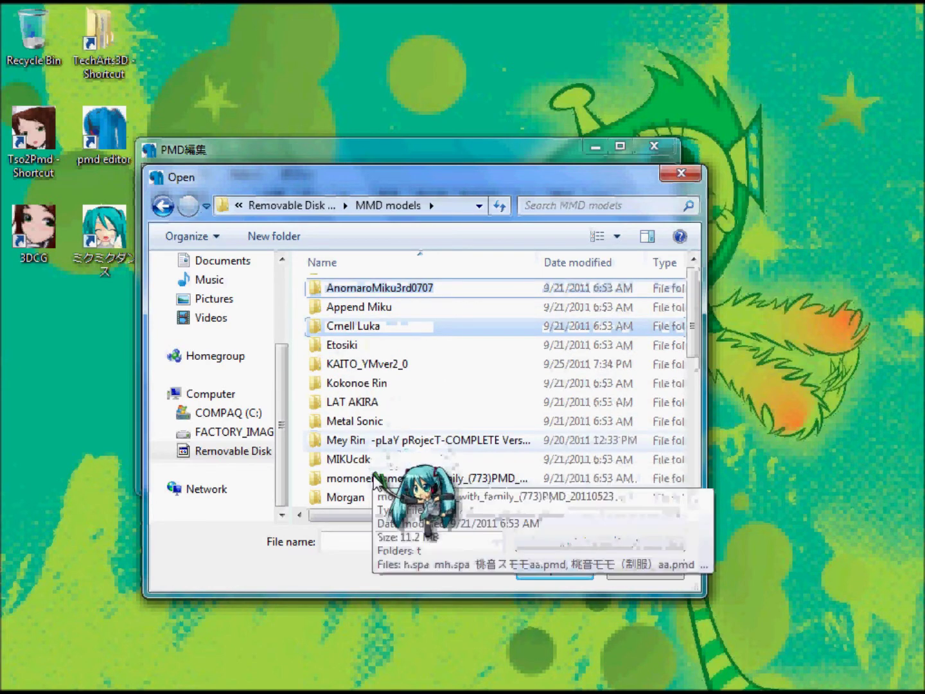
scroll(372, 449, "down", 1)
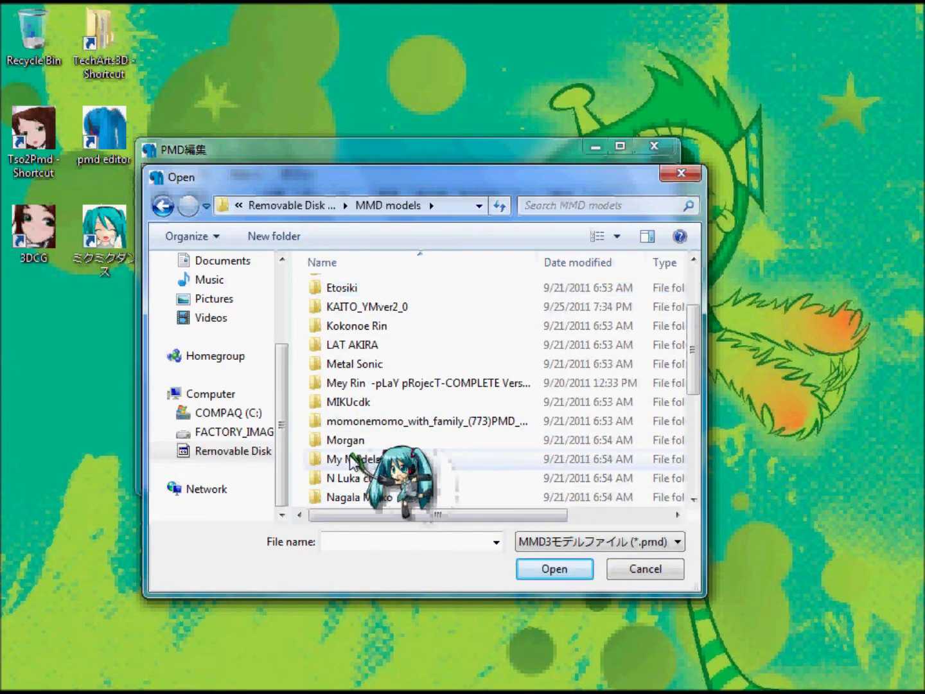
scroll(376, 469, "down", 1)
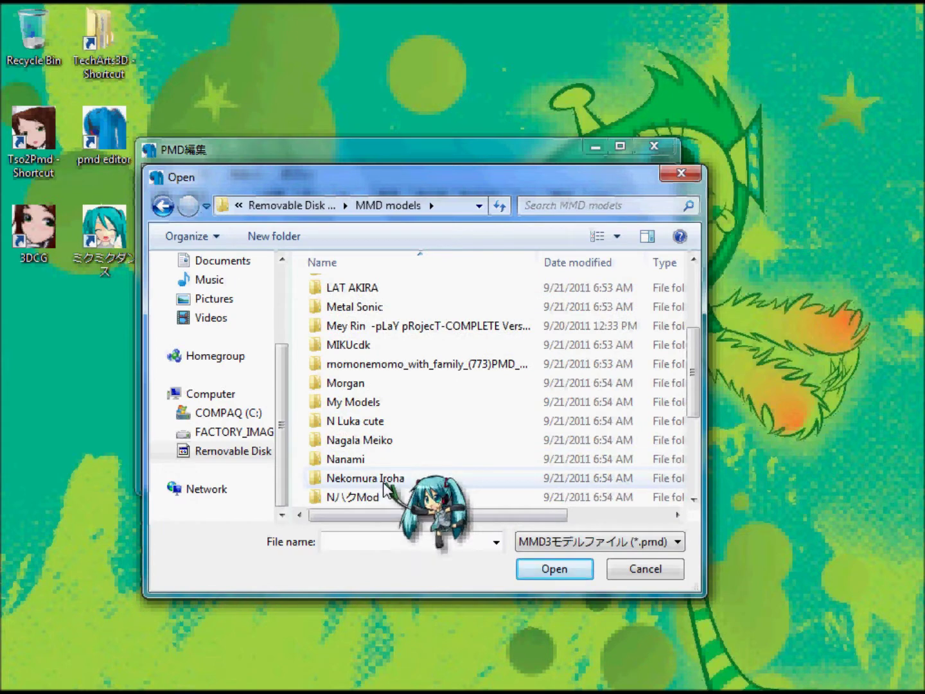
scroll(384, 485, "down", 1)
scroll(378, 488, "down", 1)
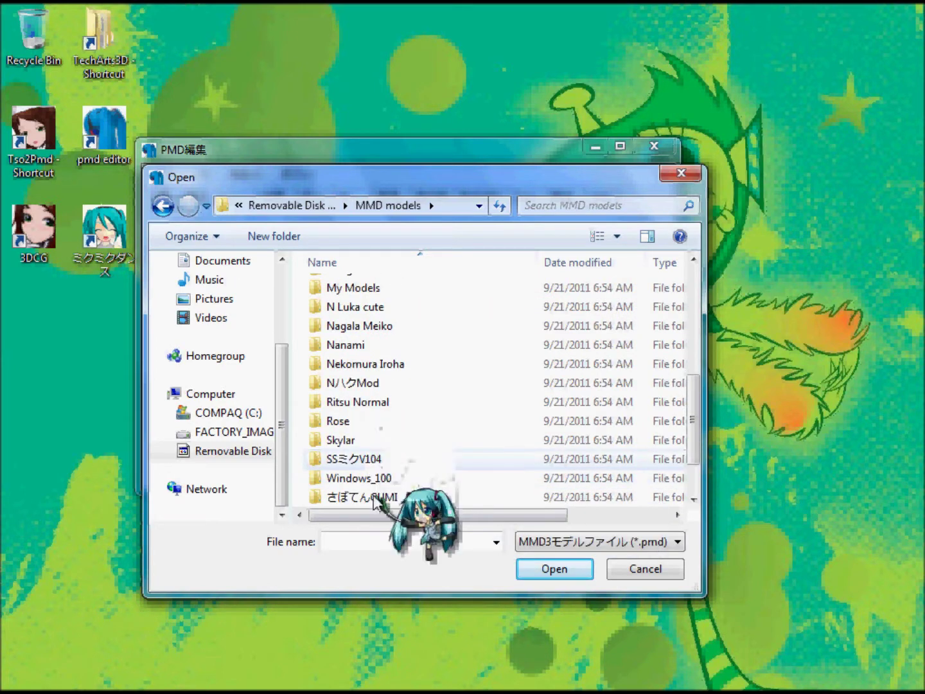
scroll(378, 494, "down", 1)
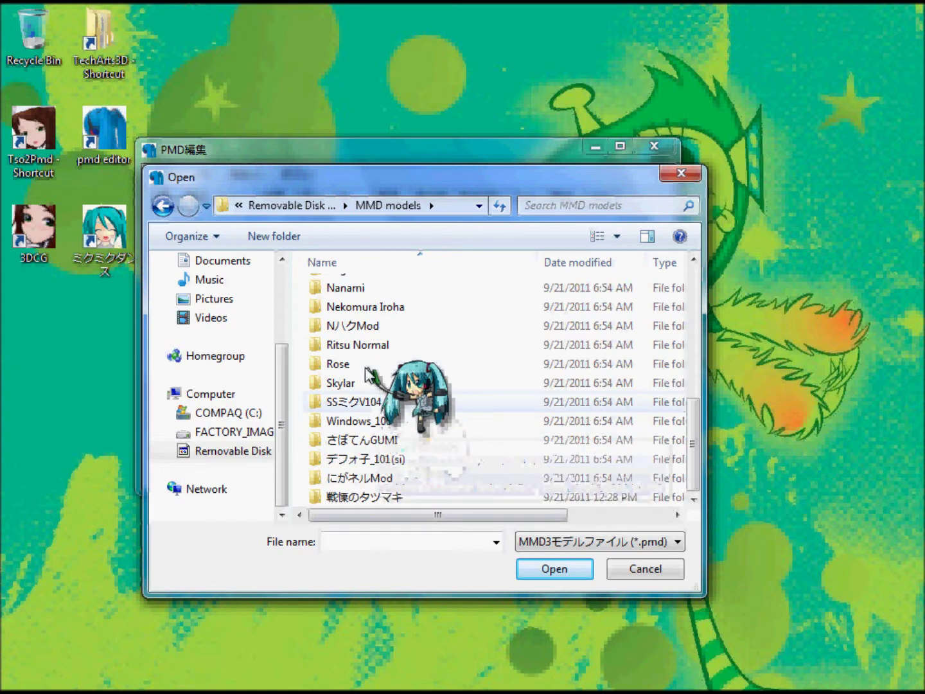
scroll(367, 374, "up", 1)
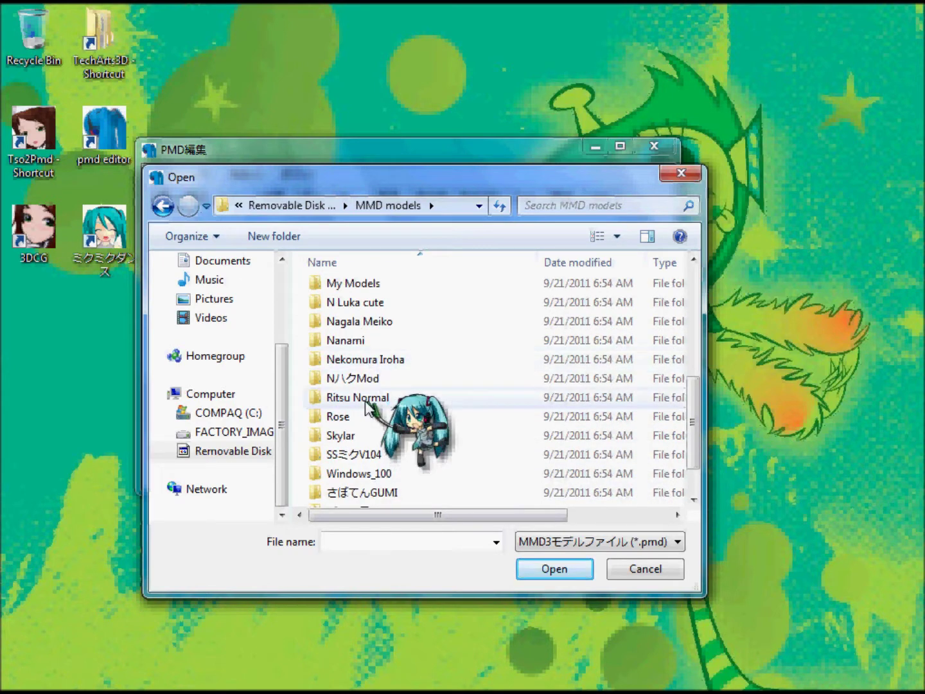
scroll(366, 406, "up", 4)
scroll(365, 402, "up", 1)
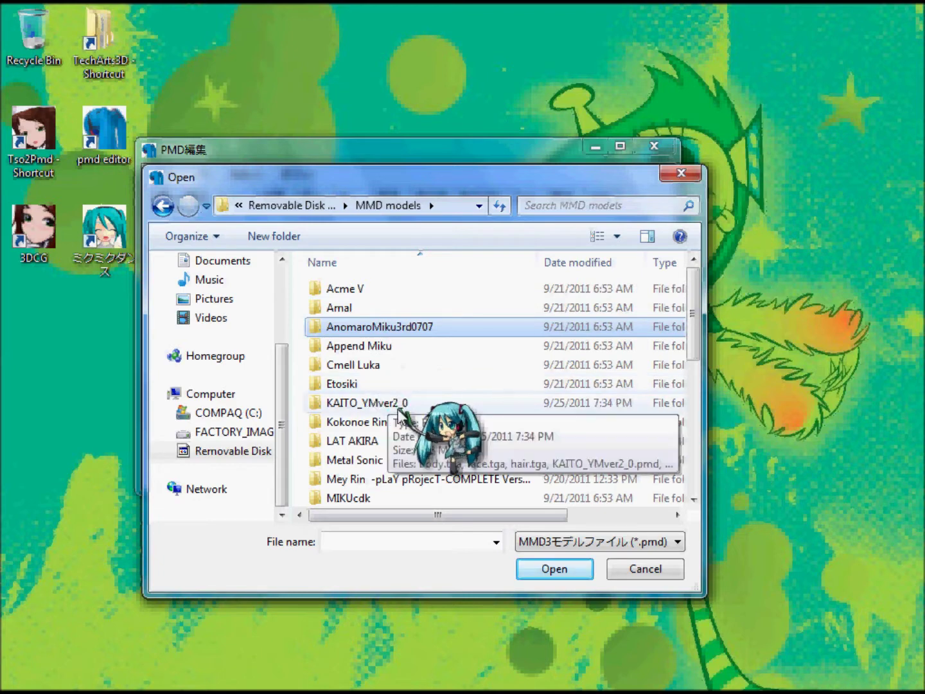
double_click(367, 399)
double_click(347, 287)
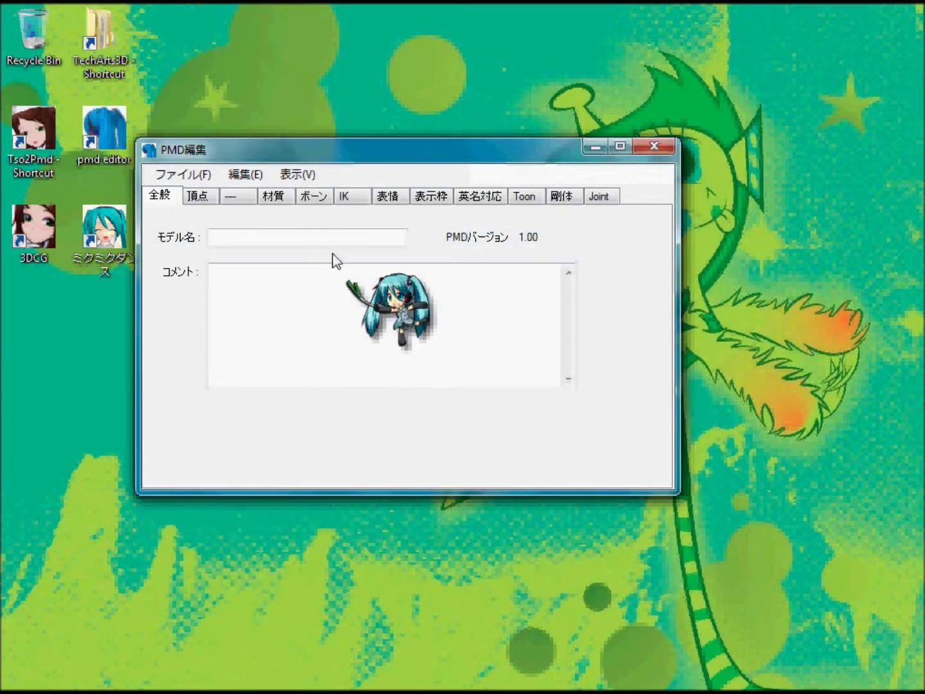
- Switch to the PMDView window and examine the model's head and shoulders up close
left_click(295, 176)
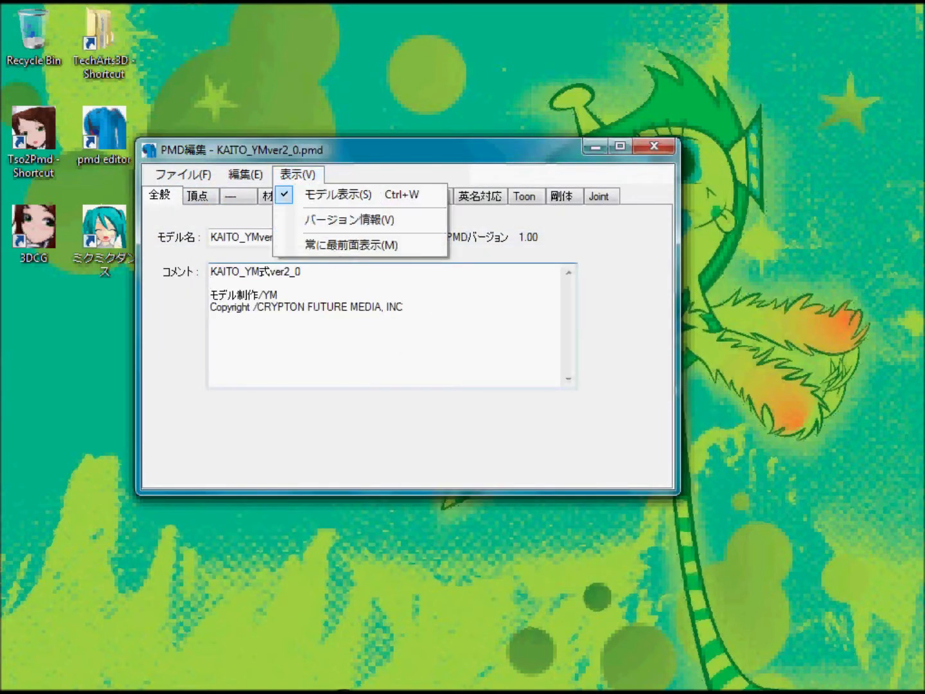
left_click(270, 681)
left_click(392, 546)
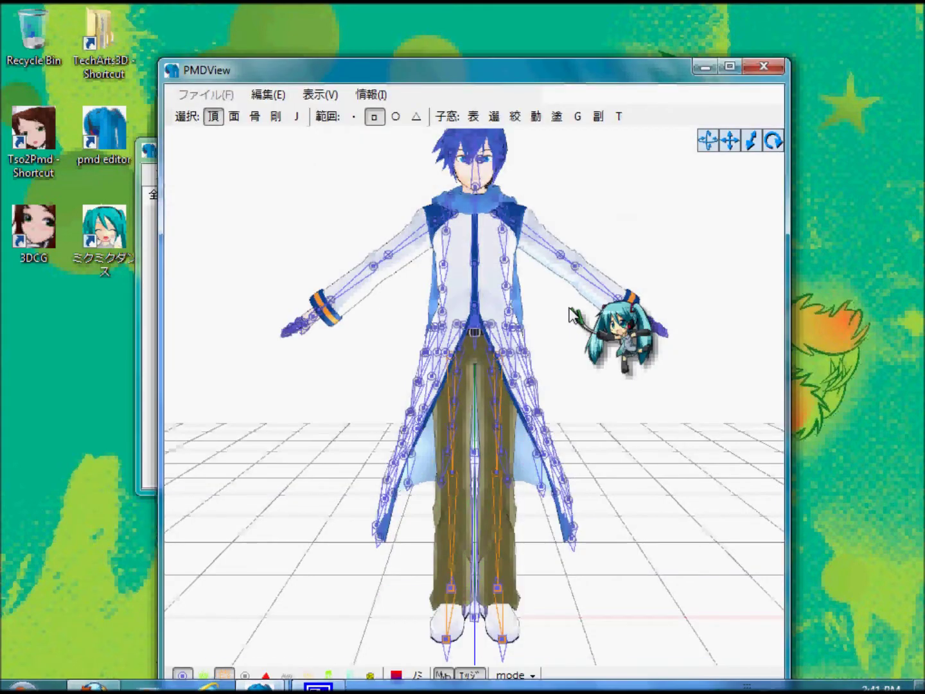
scroll(609, 263, "up", 5)
middle_click_drag(610, 264, 633, 344)
scroll(626, 322, "up", 5)
scroll(634, 344, "down", 4)
right_click_drag(633, 343, 630, 317)
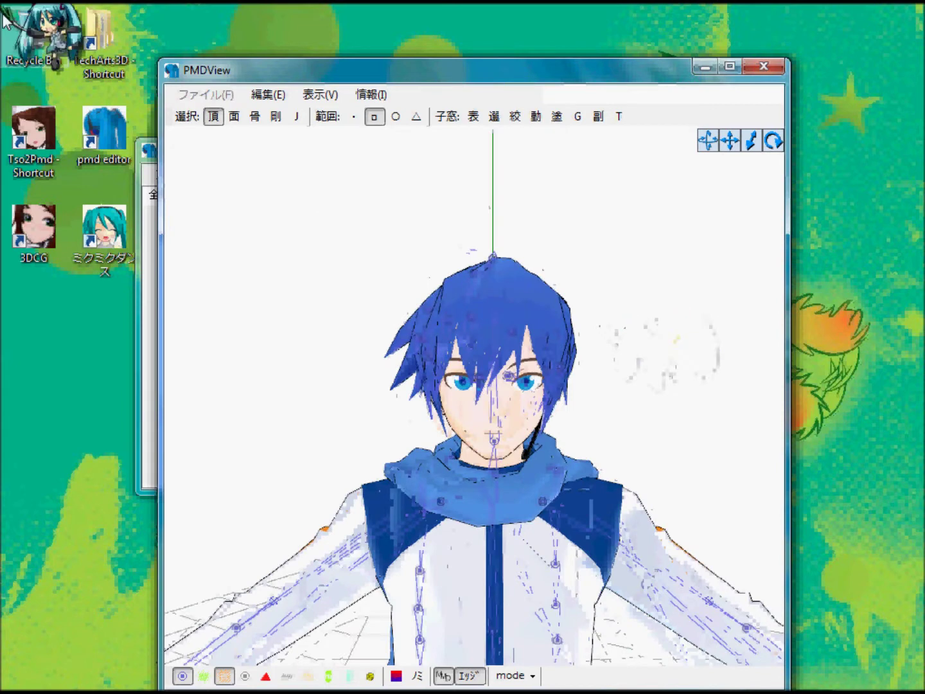
- Move the PMD編集 window aside and maximize the PMDView window
left_click_drag(160, 155, 156, 155)
left_click(148, 152)
left_click_drag(301, 151, 135, 104)
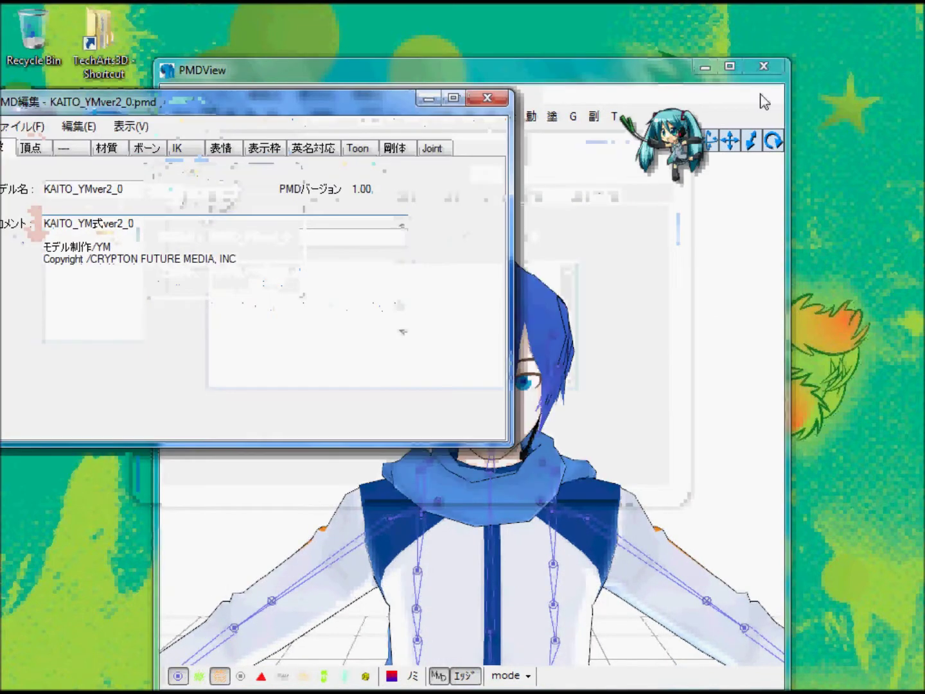
left_click(730, 67)
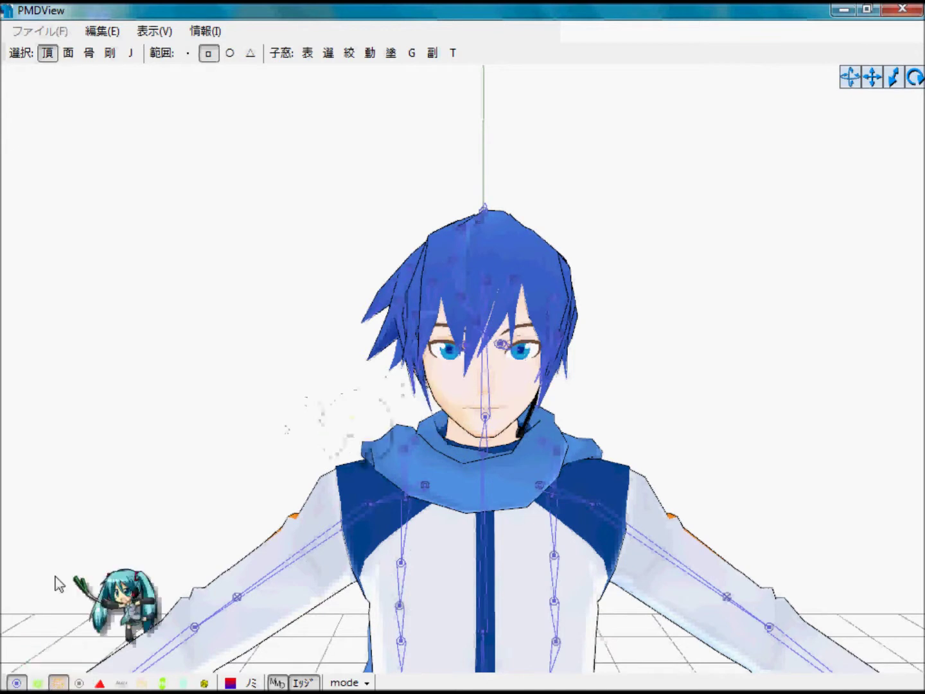
- Display the vertices instead of the bones and set the vertex/material masking (頂点／材質マスキング) to filter by material (材質)
left_click(18, 683)
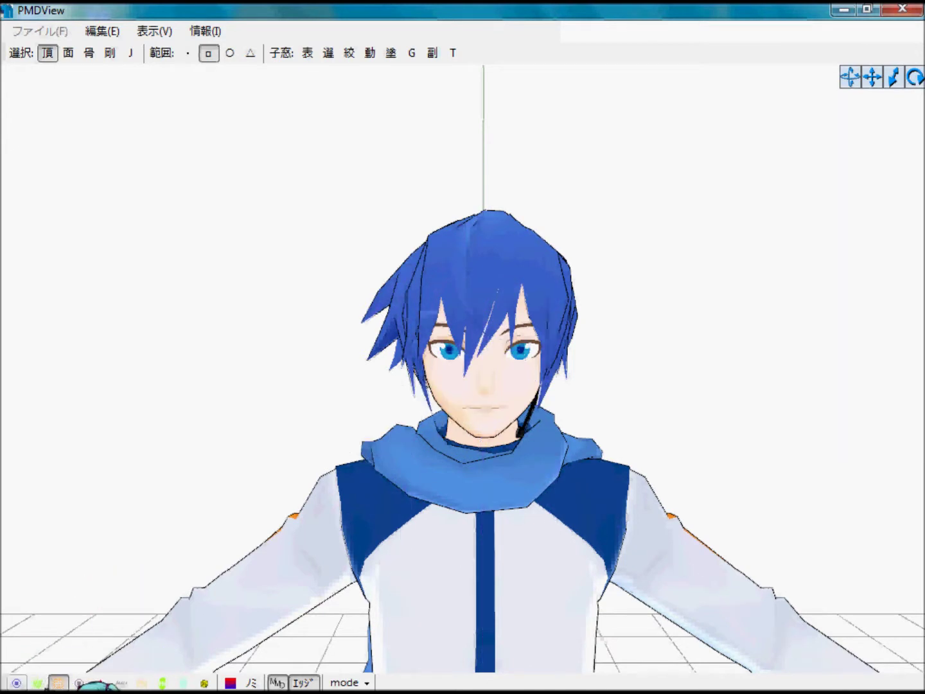
left_click(38, 683)
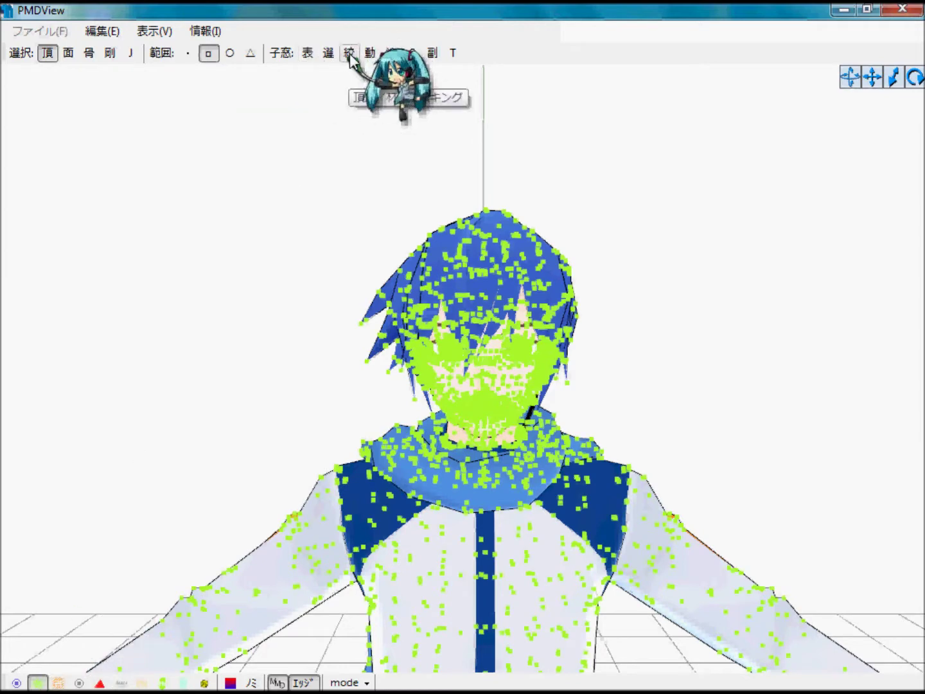
left_click(350, 56)
left_click(45, 139)
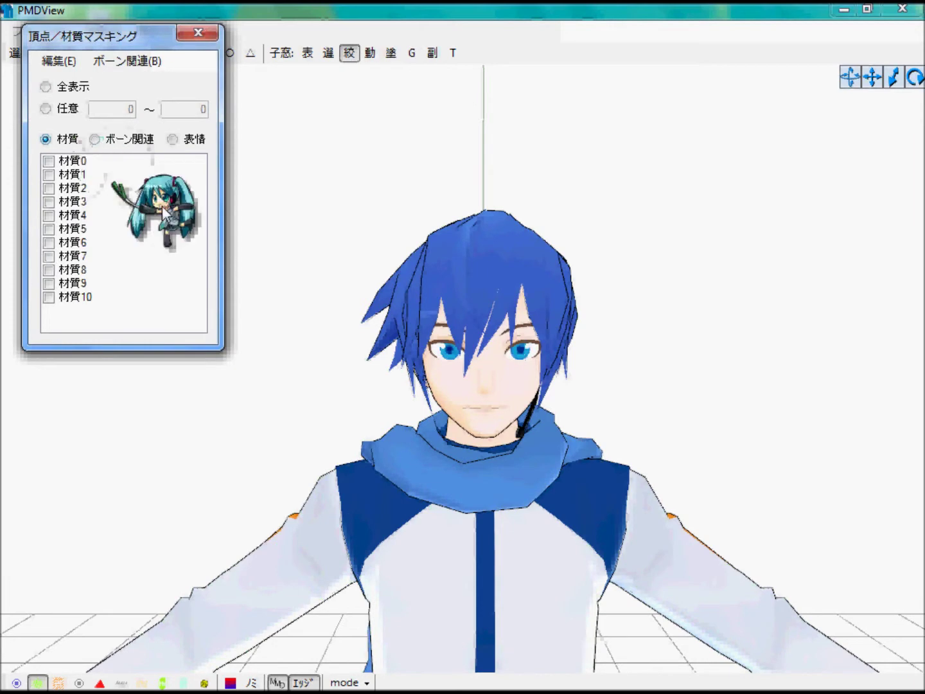
- Toggle the mask for 材質10 and examine from the back, side and front which part of the model it covers
middle_click_drag(465, 114, 466, 96)
right_click_drag(601, 219, 483, 223)
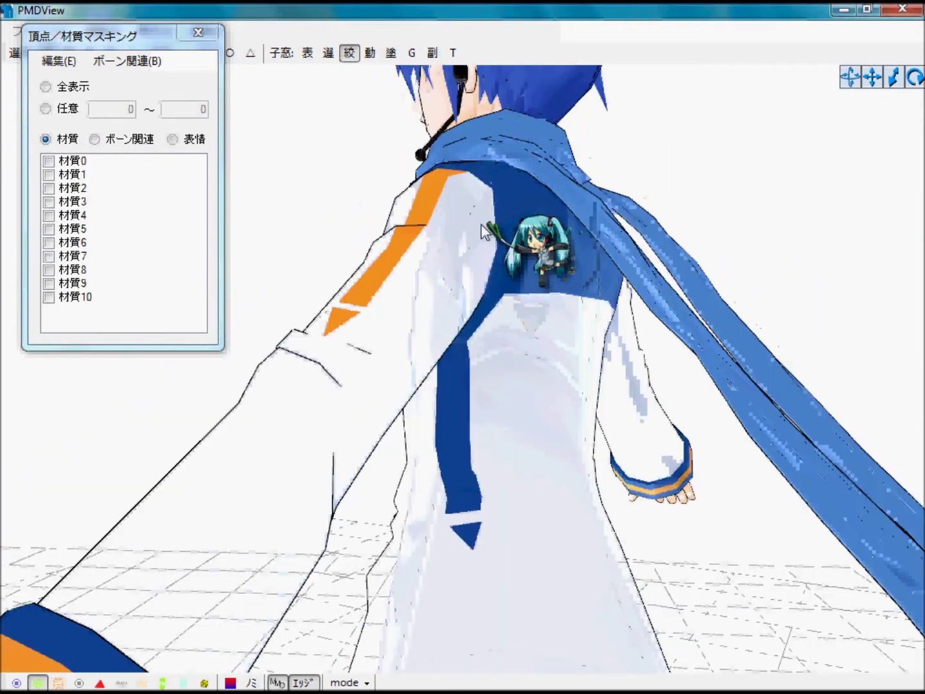
scroll(637, 217, "down", 3)
right_click_drag(639, 221, 594, 218)
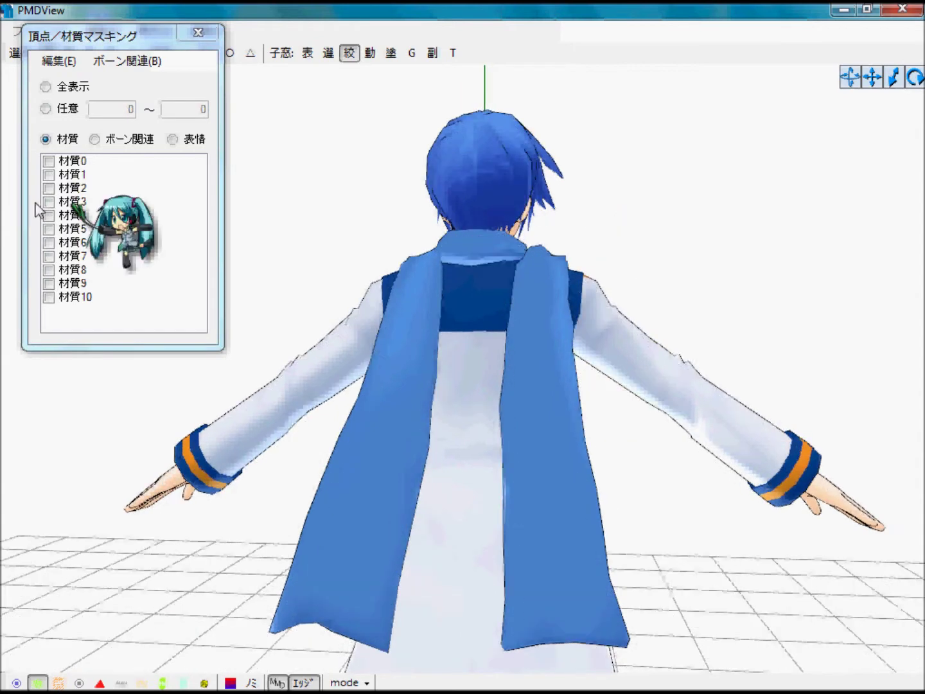
left_click(77, 300)
left_click(78, 300)
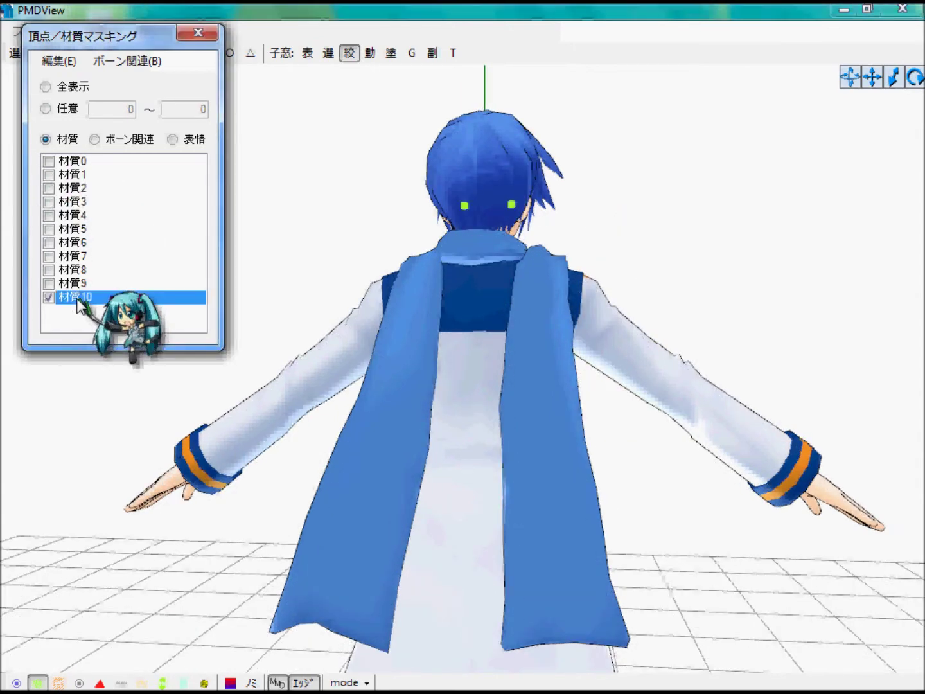
left_click(77, 299)
right_click_drag(578, 204, 482, 214)
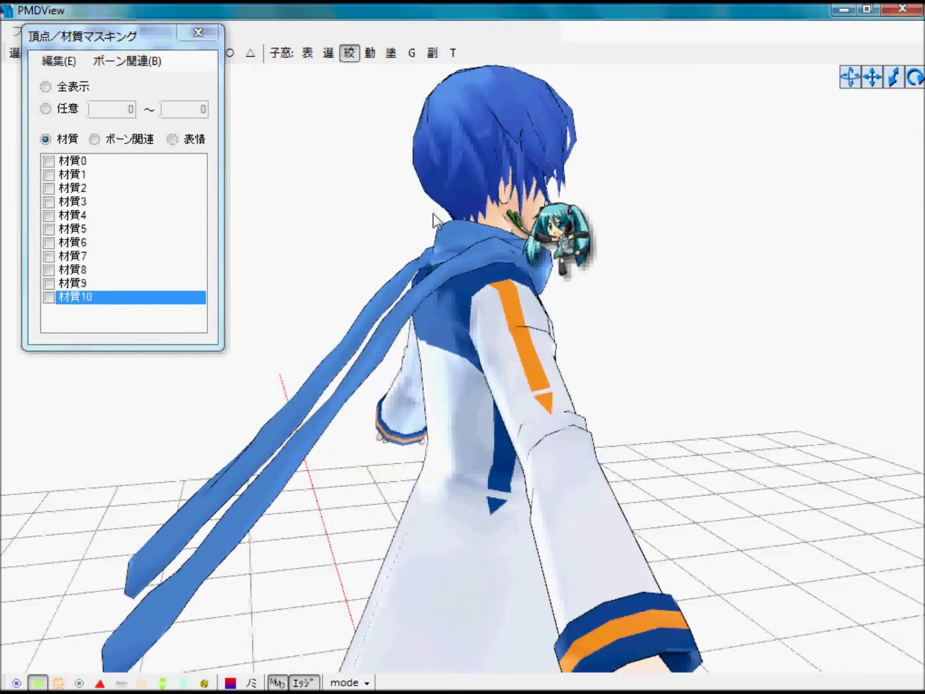
left_click(103, 303)
right_click_drag(454, 292, 107, 273)
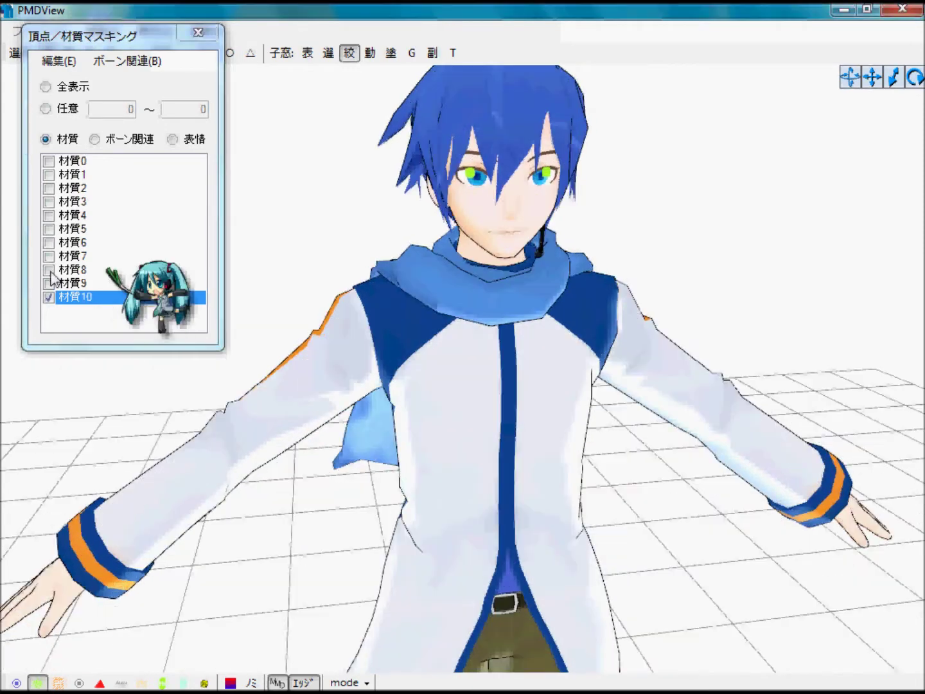
right_click_drag(398, 302, 258, 291)
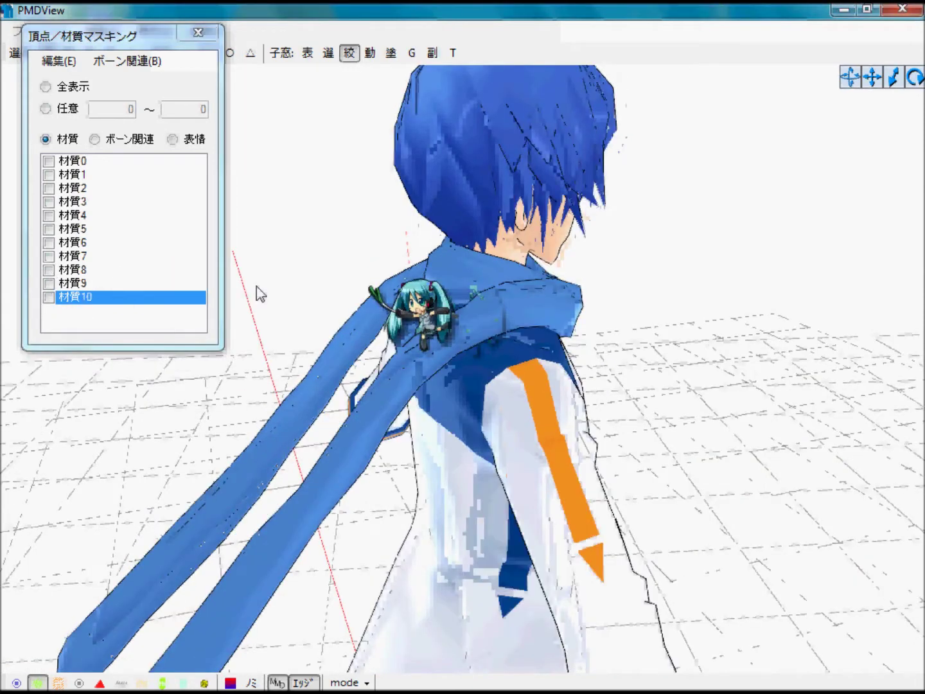
- Try the neighbouring materials in the mask list and leave only the vertices of 材質7 displayed on the model
left_click(73, 284)
left_click(73, 269)
left_click(72, 256)
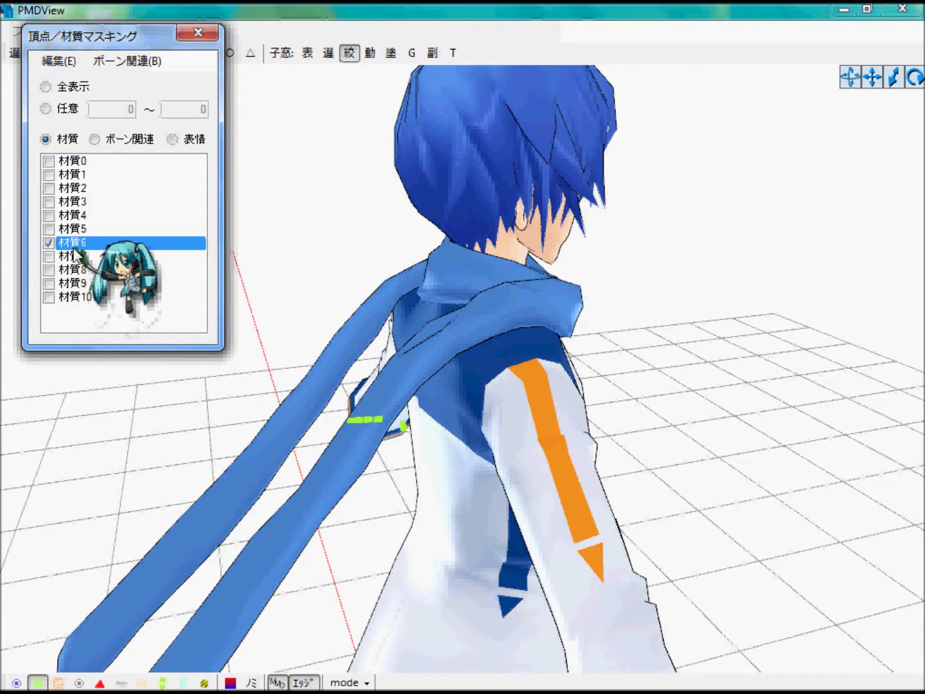
right_click_drag(415, 272, 558, 184)
scroll(558, 184, "down", 5)
scroll(560, 182, "up", 2)
scroll(560, 186, "down", 2)
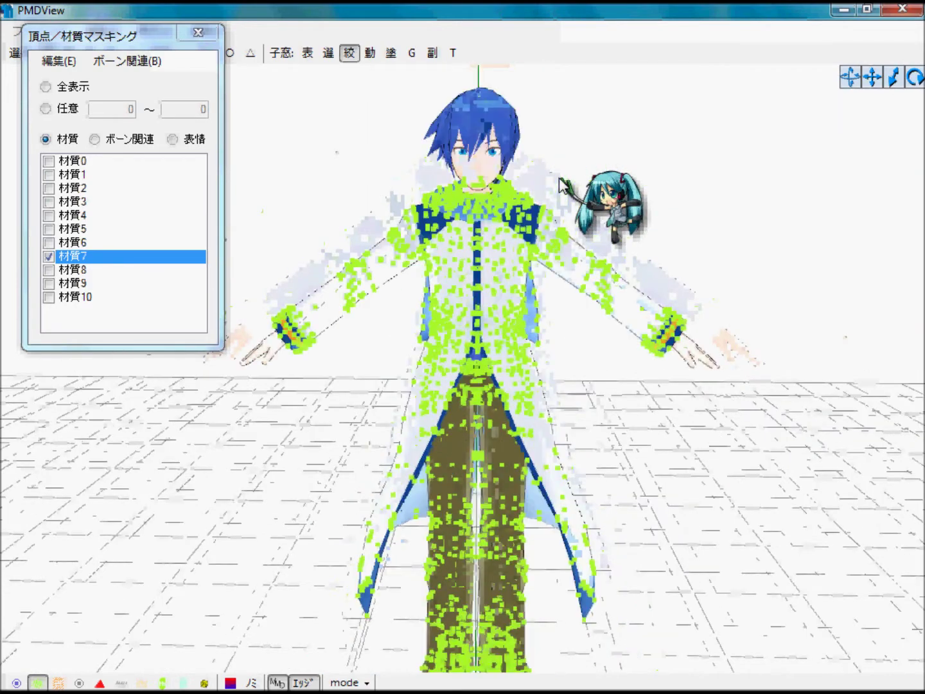
middle_click_drag(557, 166, 555, 165)
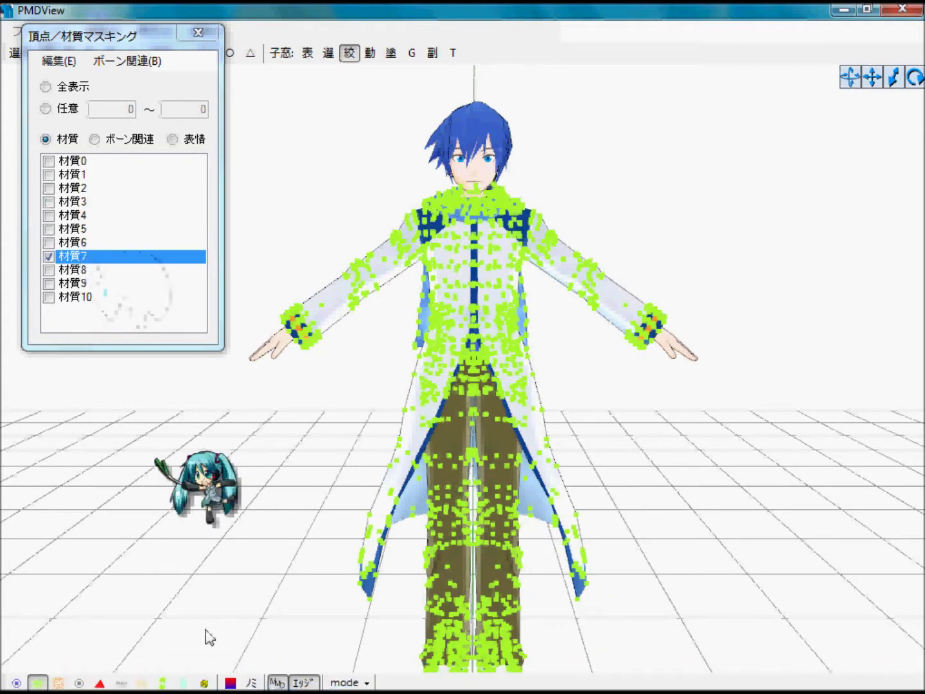
- Bring up the PMD編集 window, select 材質7 in the material (材質) settings and move the window clear of the model
mouse_move(265, 691)
left_click(193, 593)
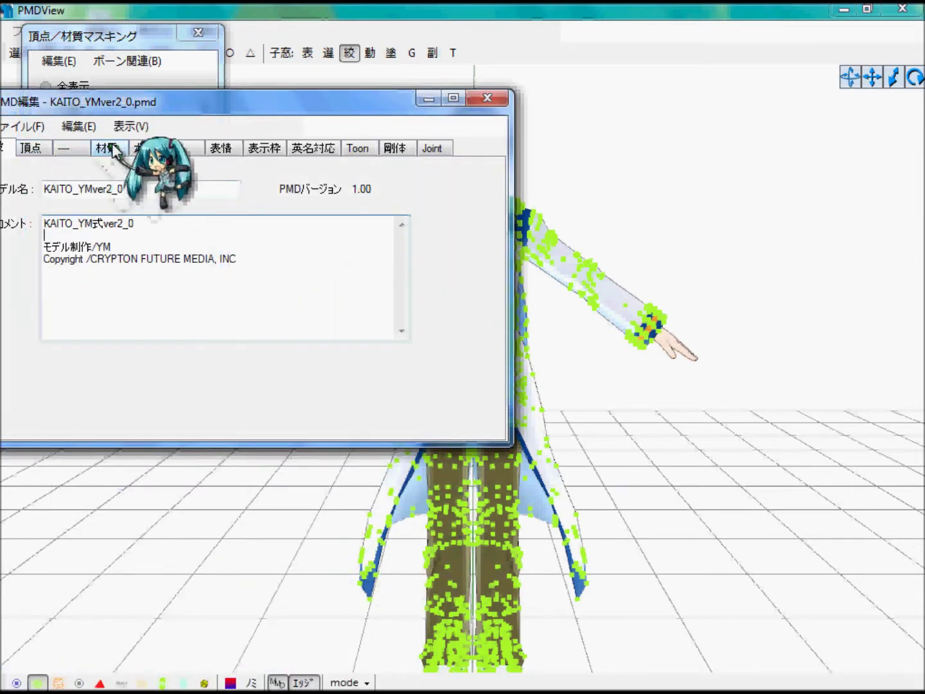
left_click(185, 148)
left_click(221, 148)
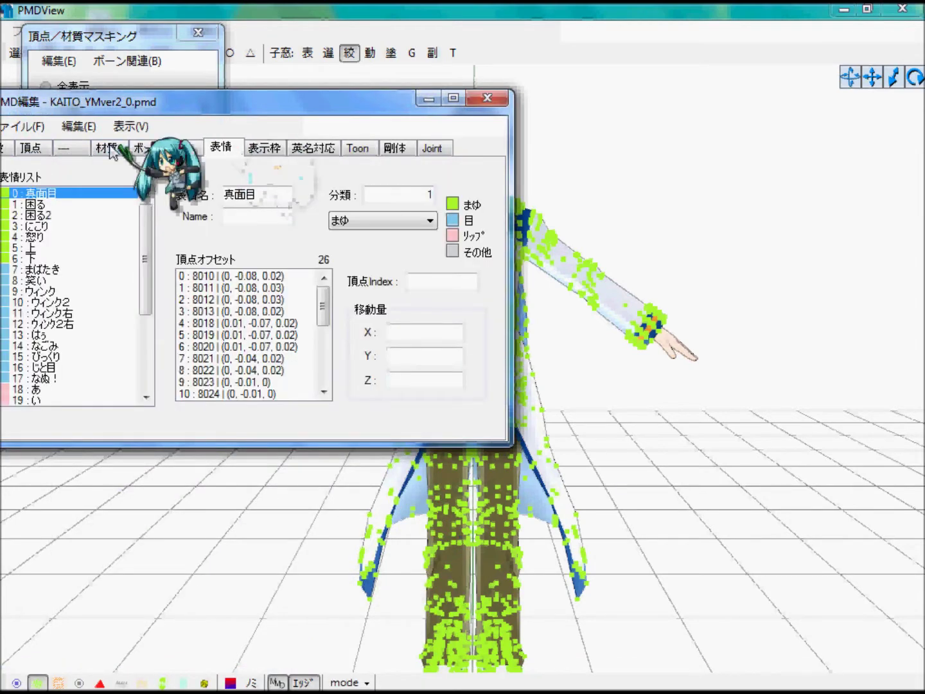
left_click(106, 147)
left_click_drag(74, 101, 313, 123)
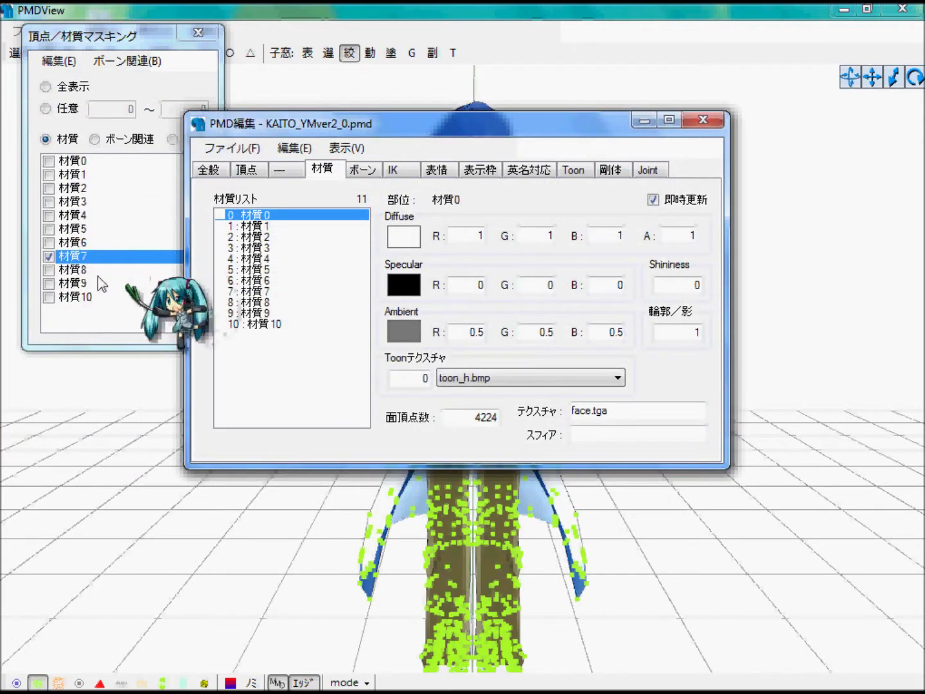
left_click(265, 291)
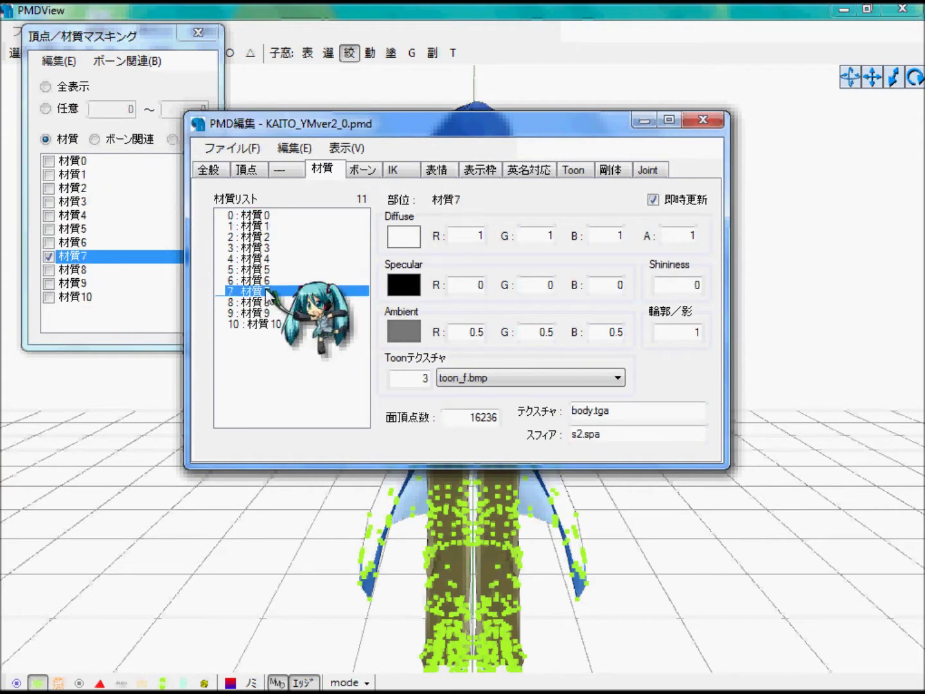
left_click_drag(479, 123, 202, 229)
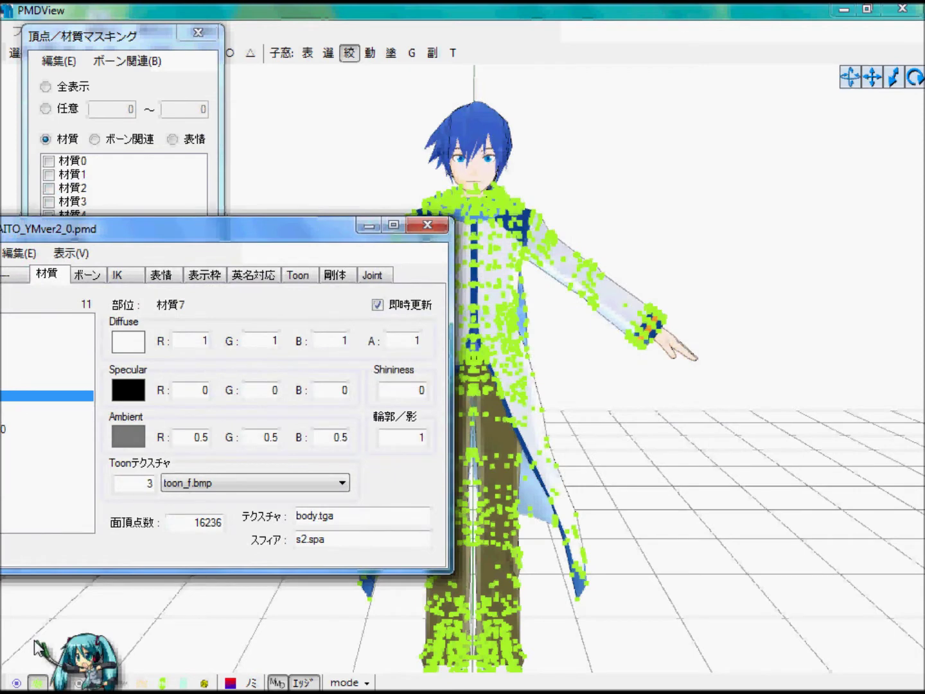
- Hide the vertex display on the model in PMDView and return to the PMD編集 window
left_click(36, 647)
left_click(39, 682)
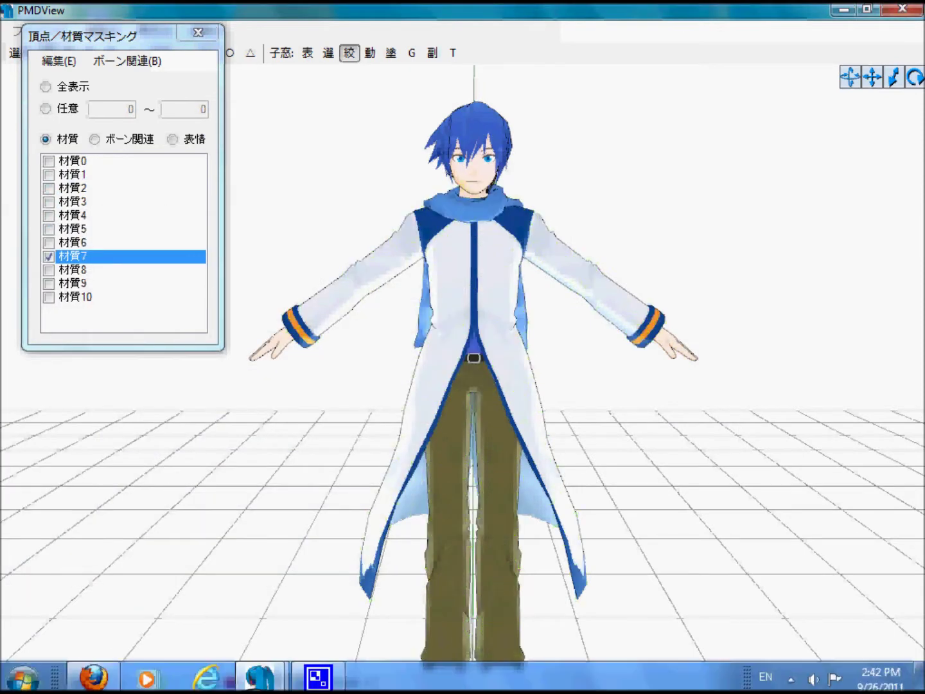
mouse_move(261, 675)
left_click(144, 565)
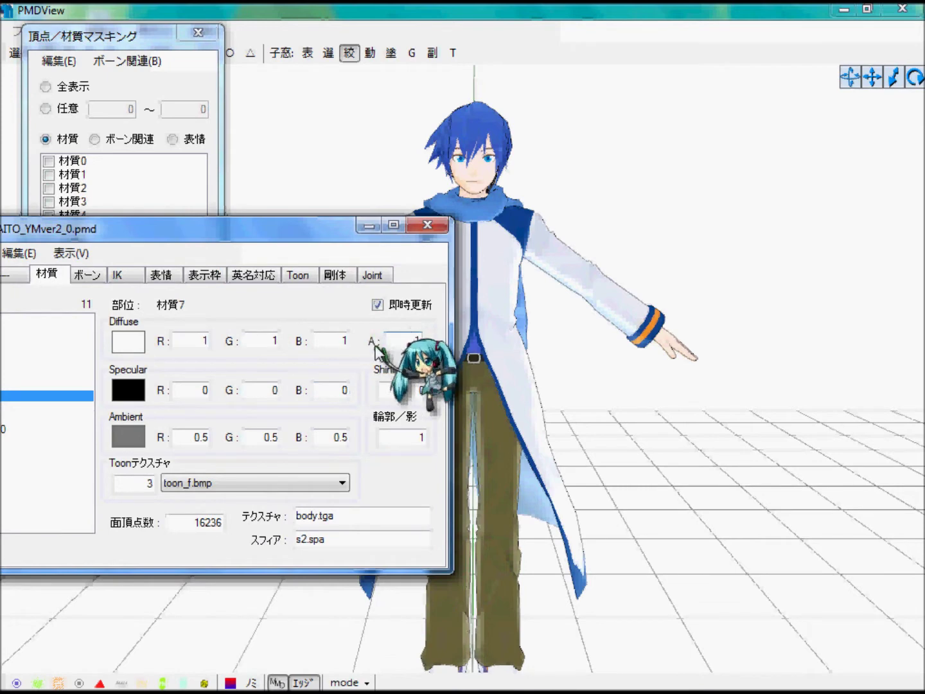
- Try a Diffuse alpha (A) of .3 for 材質7
left_click(638, 320)
scroll(637, 321, "up", 5)
middle_click_drag(636, 320, 636, 361)
mouse_move(257, 675)
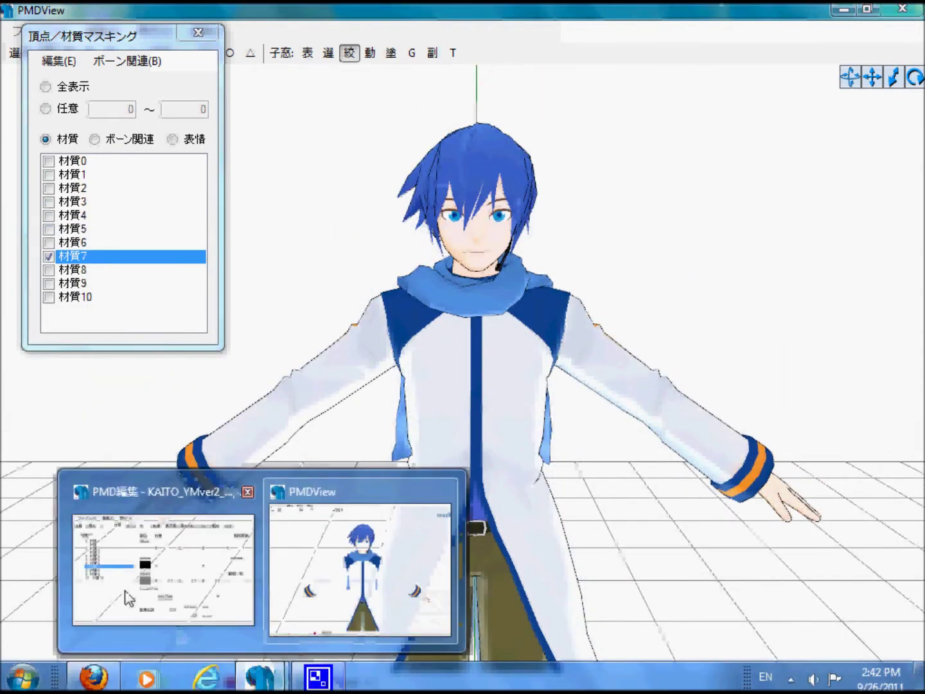
left_click(153, 552)
left_click_drag(405, 341, 459, 335)
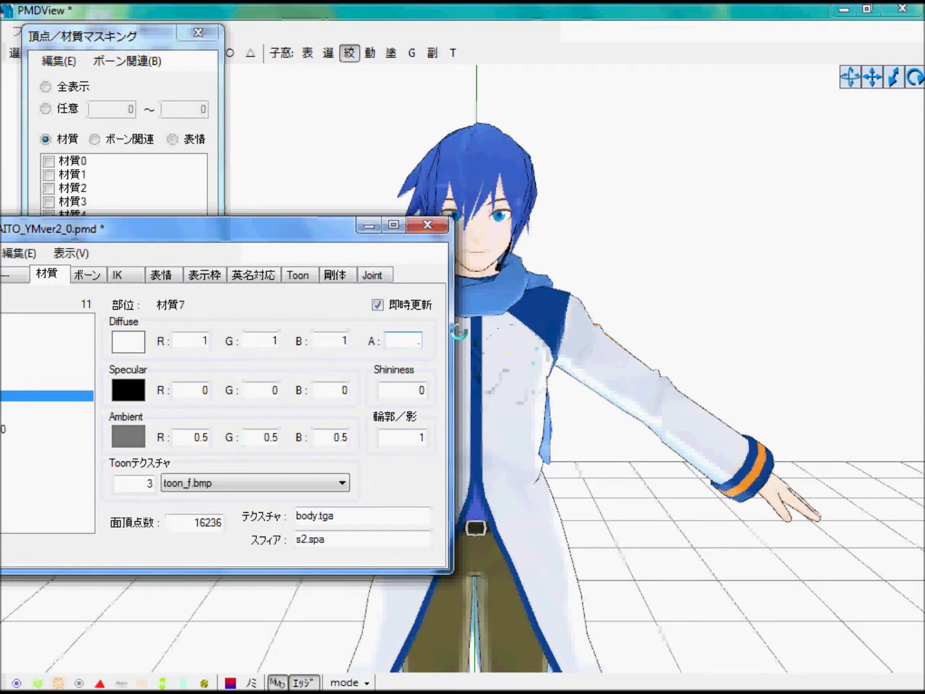
type(".3")
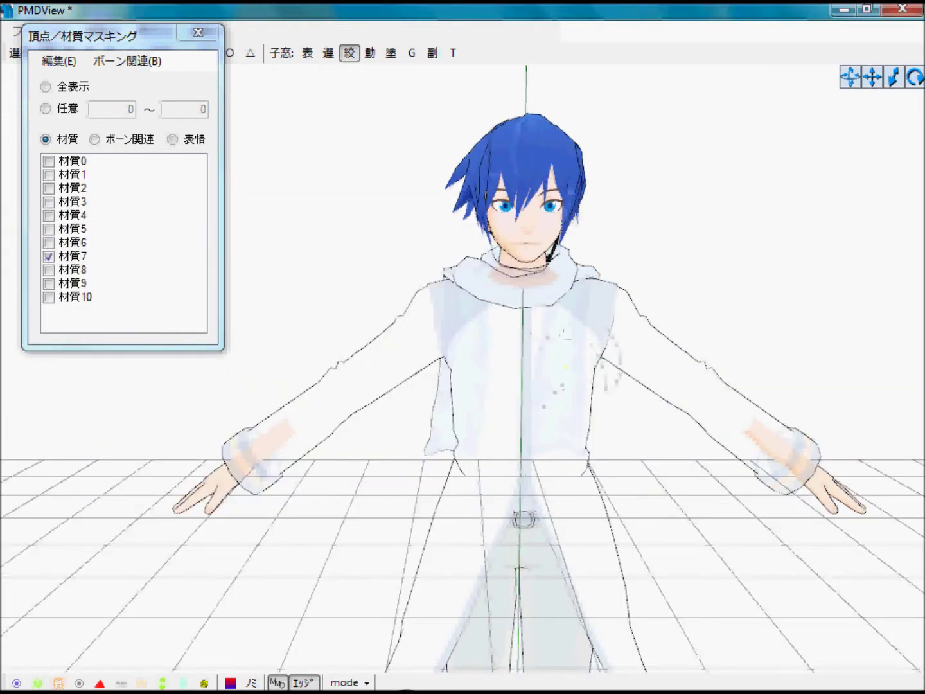
- Try Diffuse alpha (A) values of .2, .5, .6 and .8 for 材質7 to compare the clothing's transparency
mouse_move(260, 674)
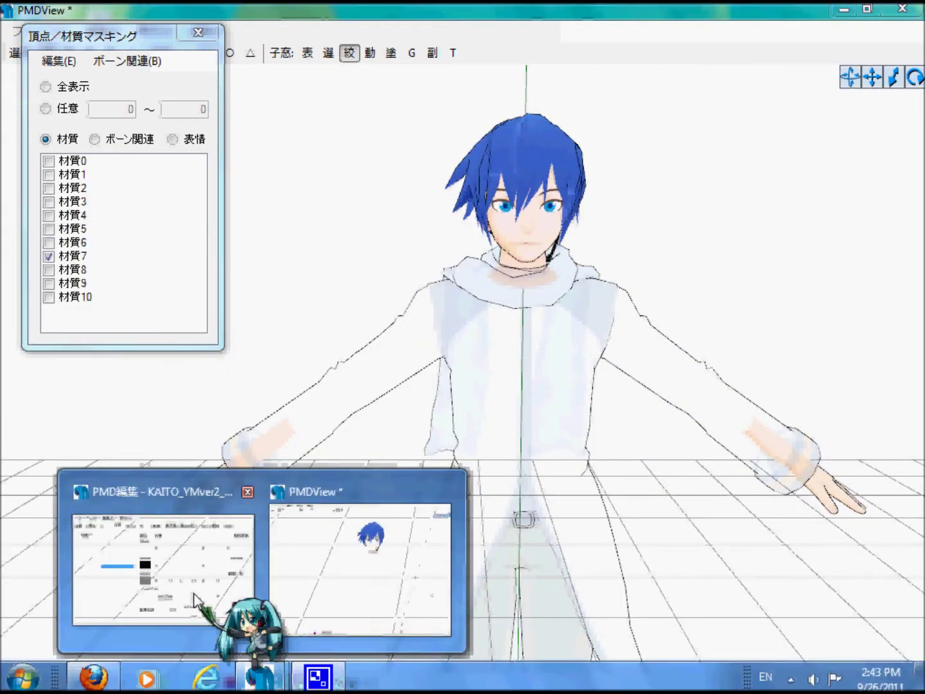
left_click(192, 578)
key("BackSpace")
key("BackSpace")
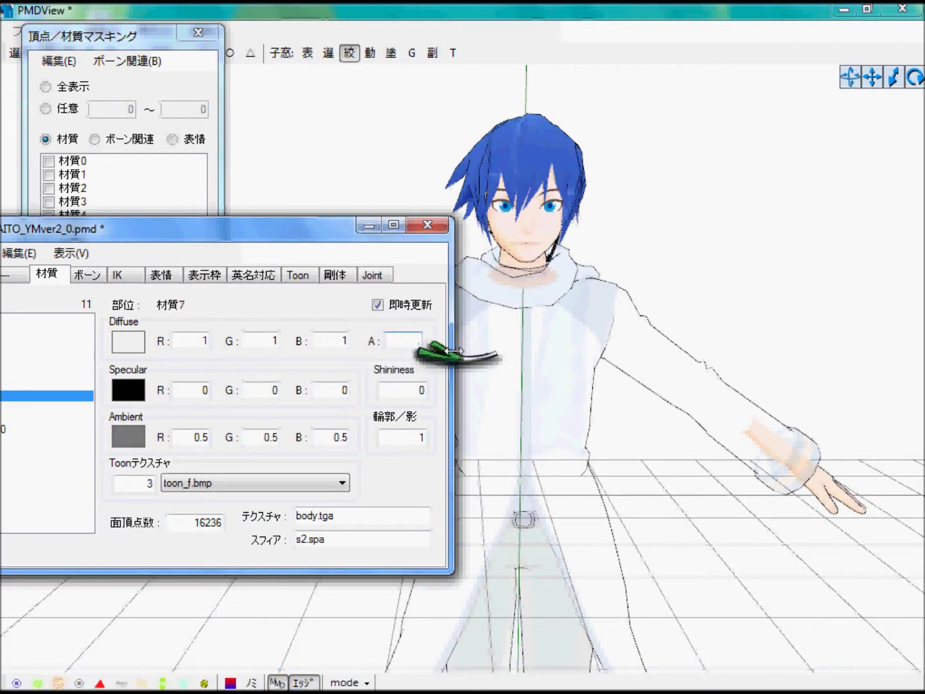
type(".2")
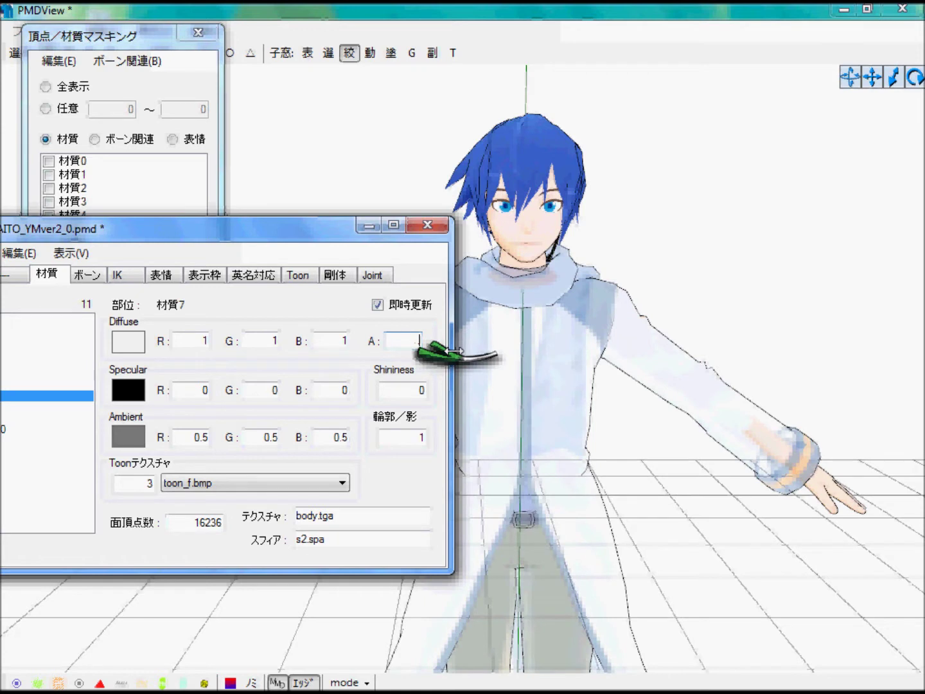
key("BackSpace")
key("BackSpace")
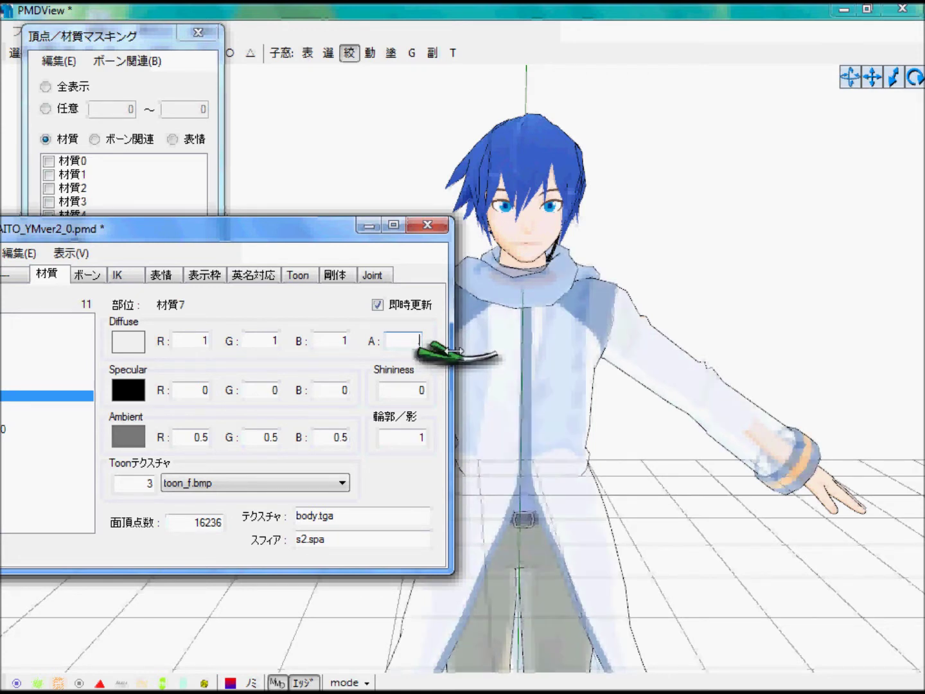
type(".5")
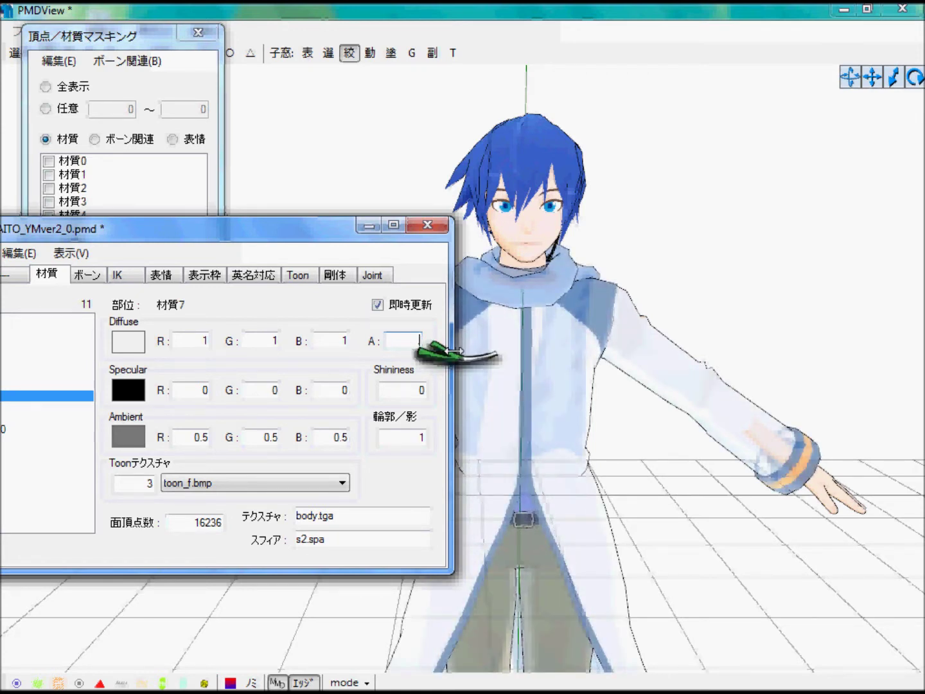
type(".6")
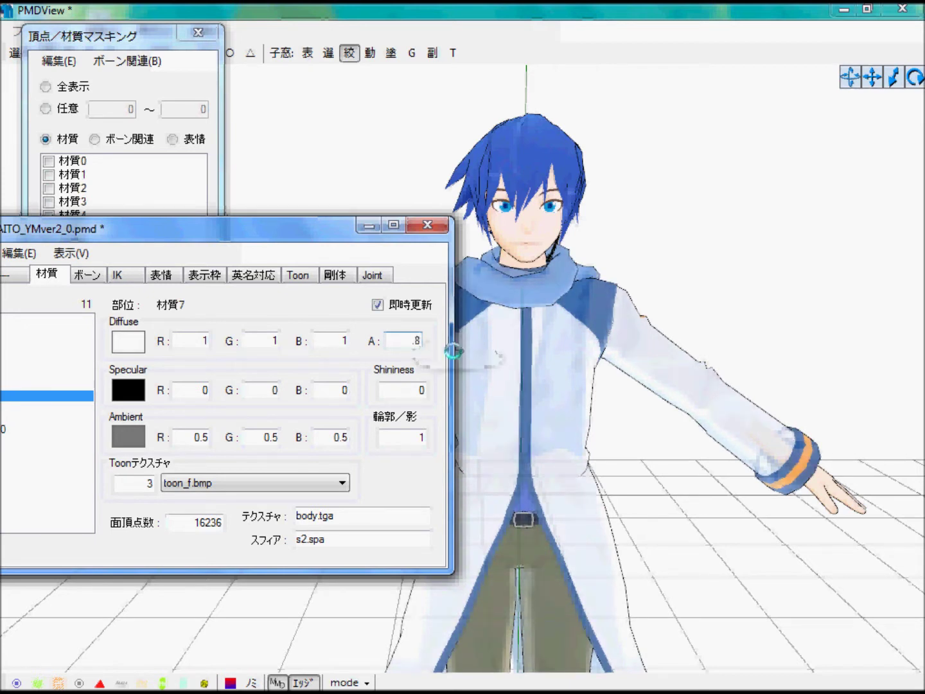
- Compare Diffuse alpha (A) values of .9, .10 and .90 for 材質7
key("BackSpace")
key("BackSpace")
type(".9")
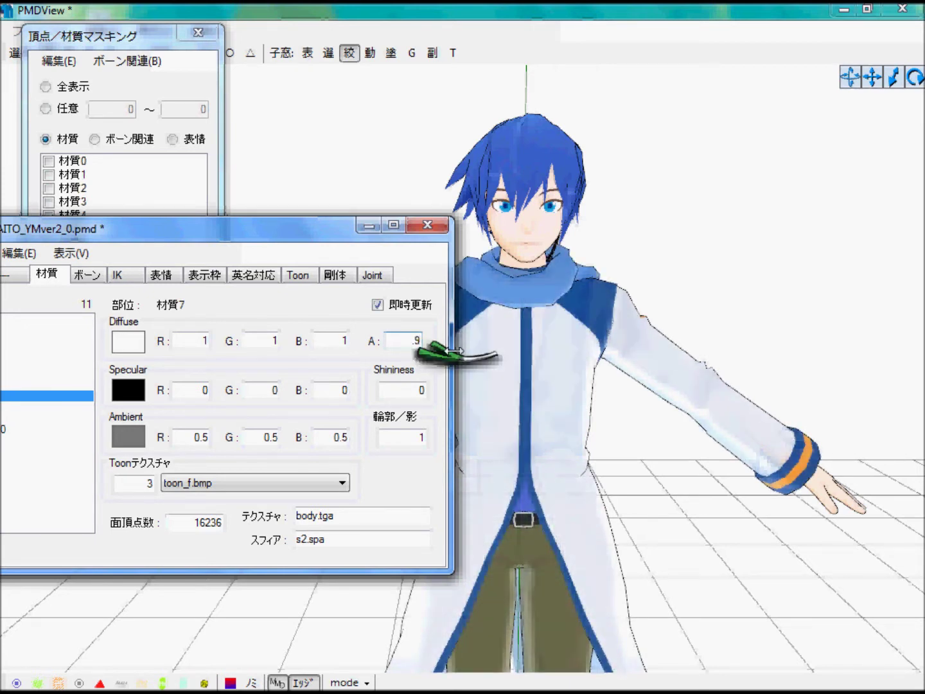
type(".1")
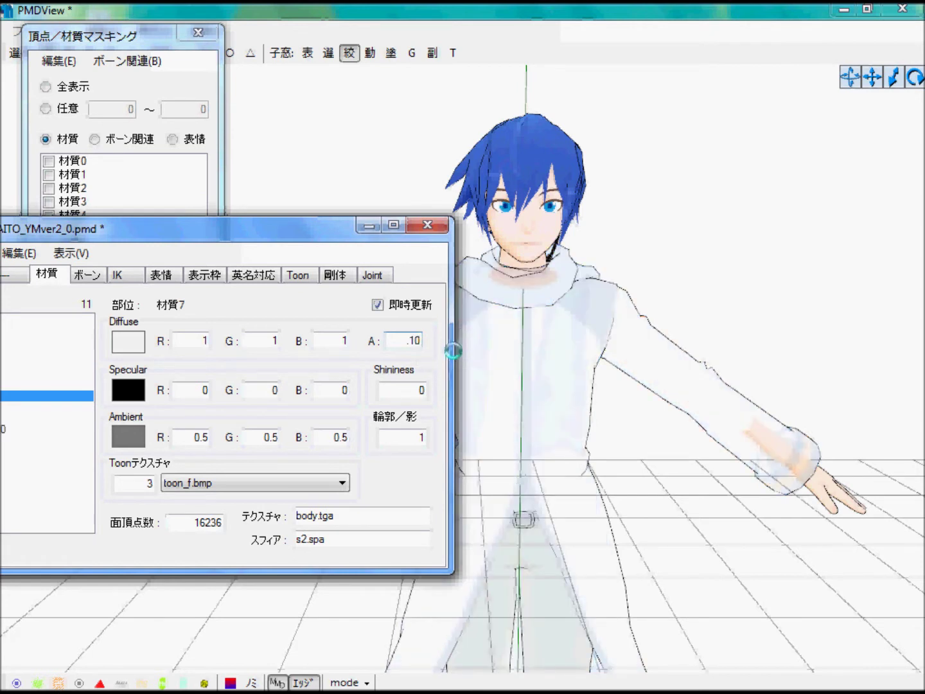
type(".9")
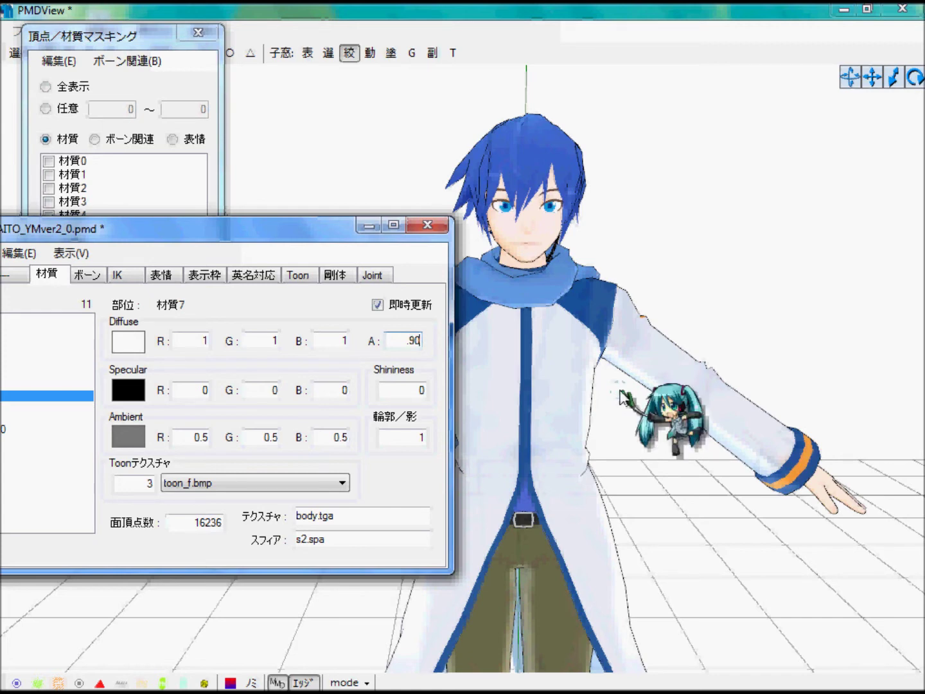
- Examine the clothing's transparency from the side and front of the model in PMDView
right_click_drag(622, 364, 569, 356)
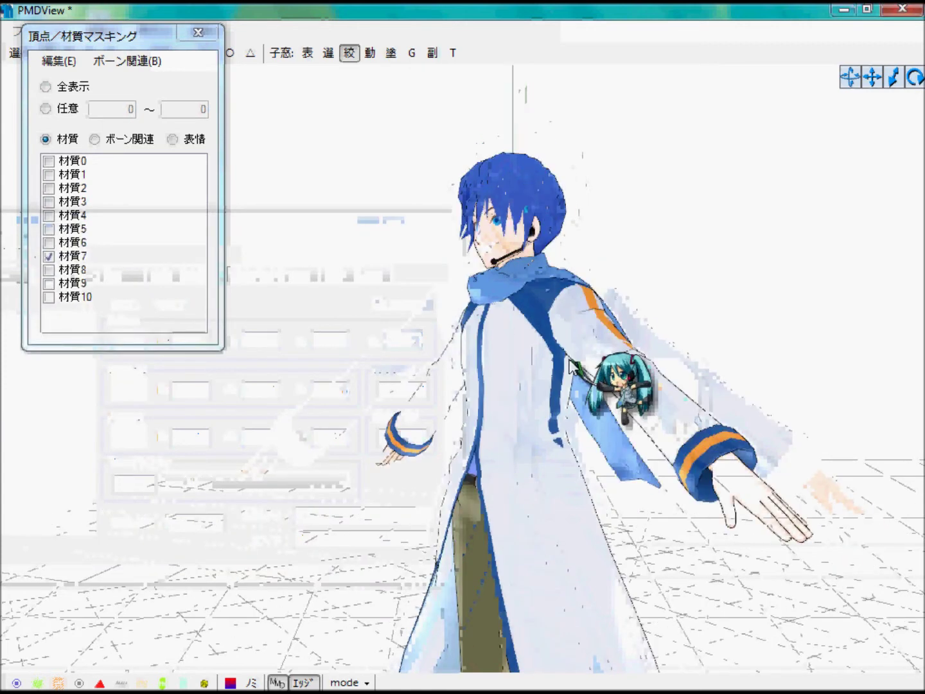
scroll(576, 374, "up", 4)
right_click_drag(662, 393, 497, 365)
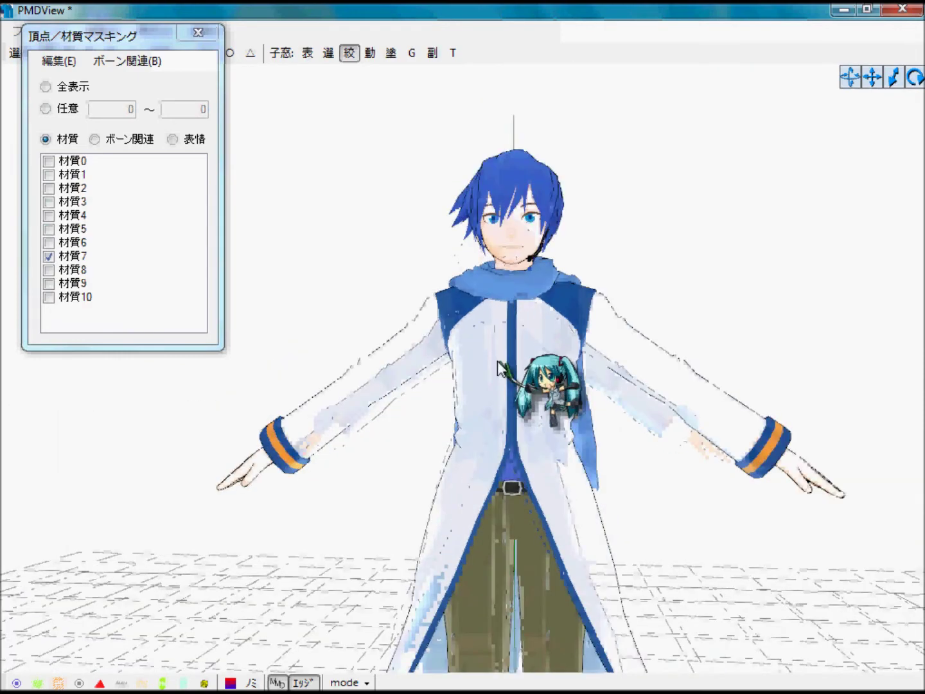
scroll(540, 364, "up", 5)
scroll(540, 363, "down", 2)
scroll(540, 366, "down", 5)
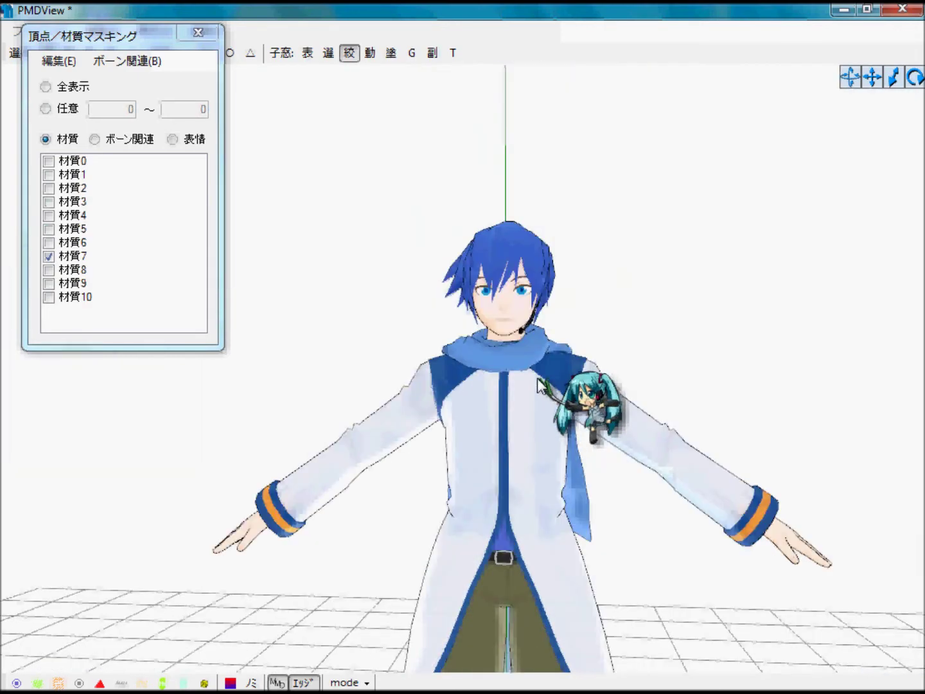
scroll(487, 466, "up", 1)
- Set the Diffuse alpha (A) of 材質7 to .7 in PMD編集 and open the file commands
mouse_move(260, 675)
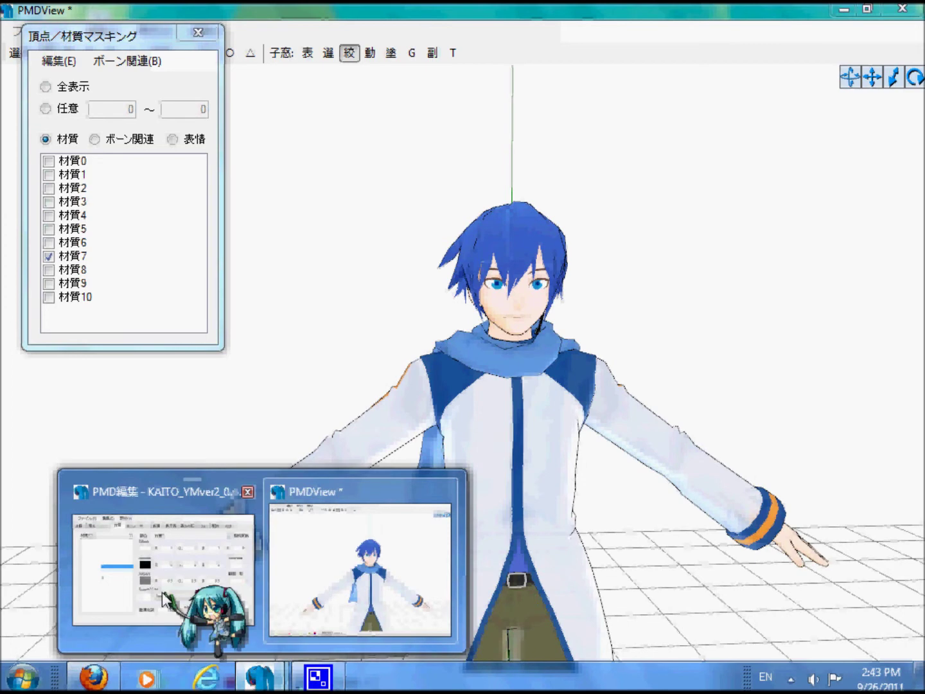
left_click(162, 591)
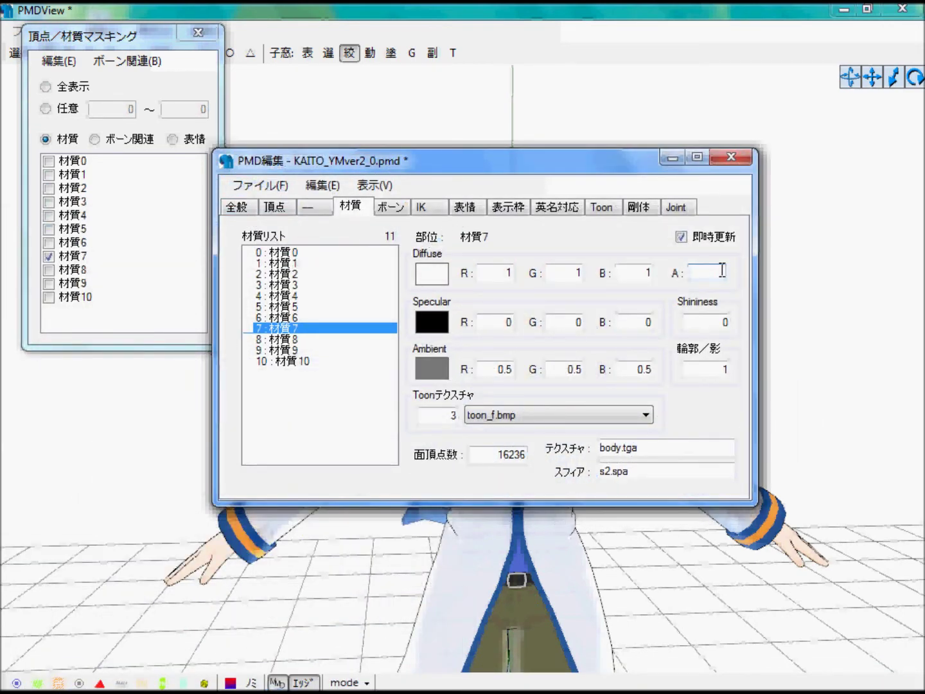
left_click(260, 185)
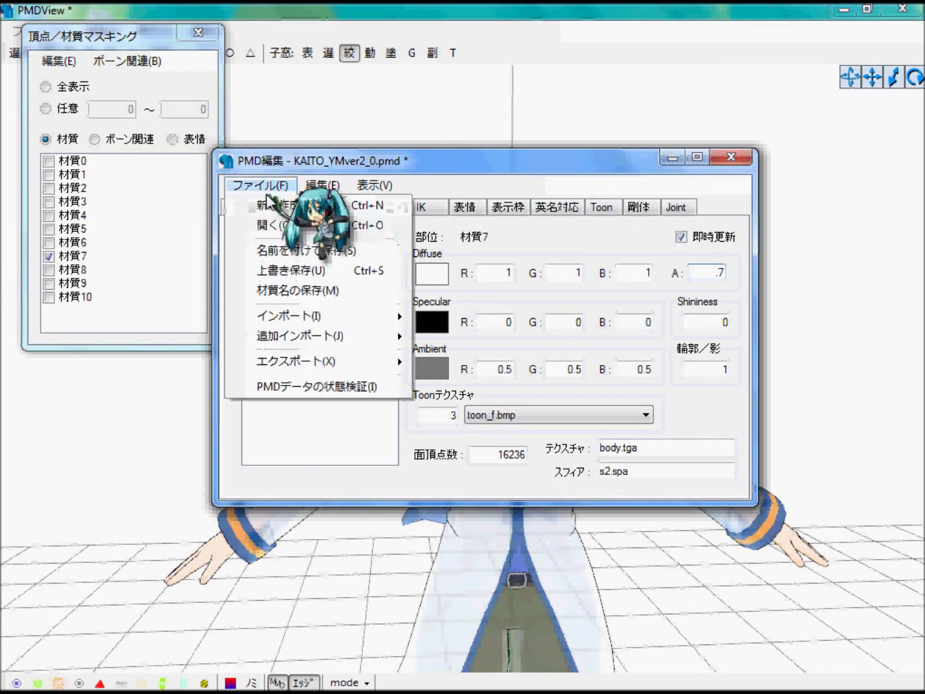